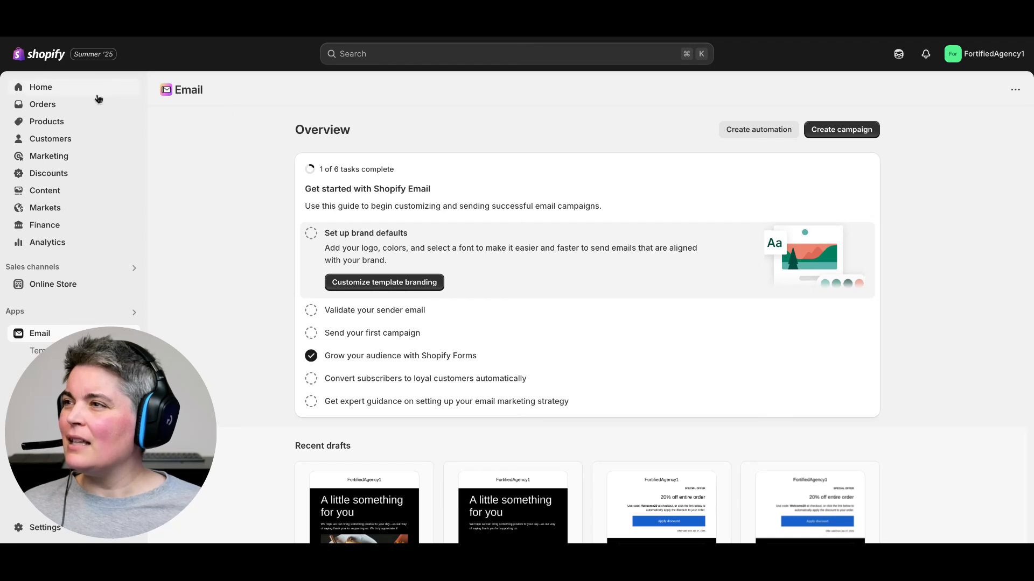
Start a new customer segment from the Segments area under Customers
left_click(48, 139)
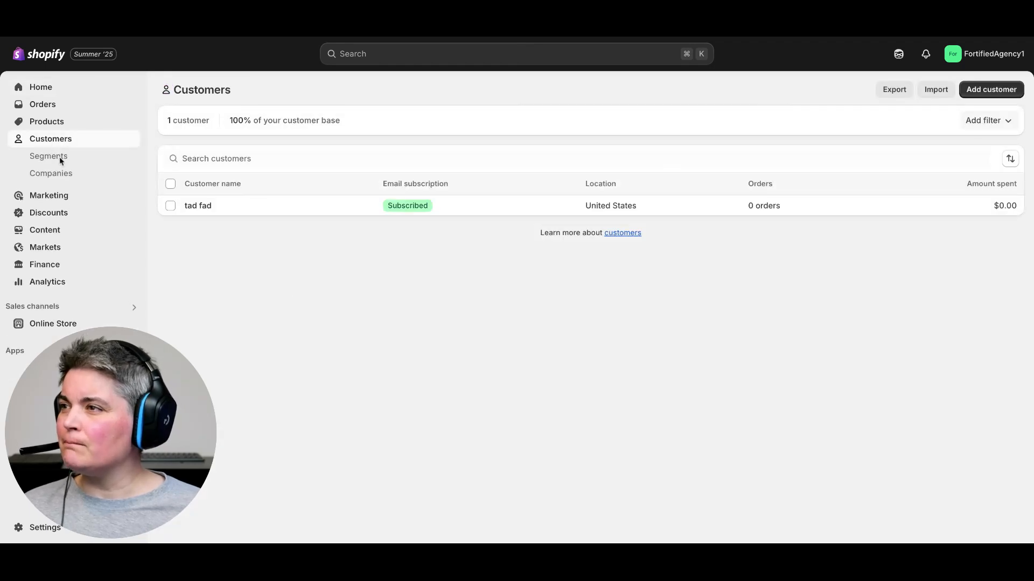
left_click(63, 158)
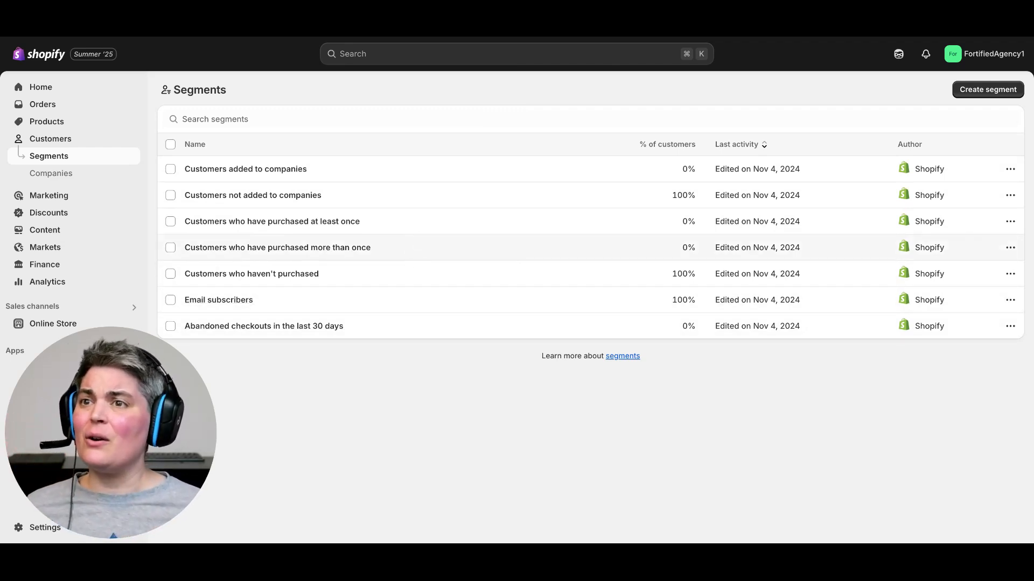
left_click(981, 91)
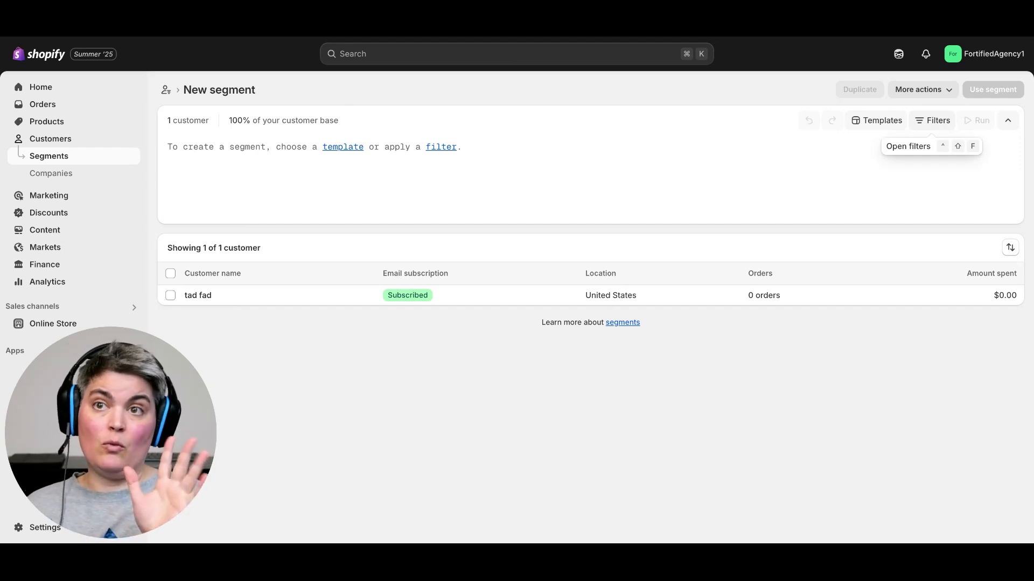
Search the segment templates for "subscribers"
left_click(878, 125)
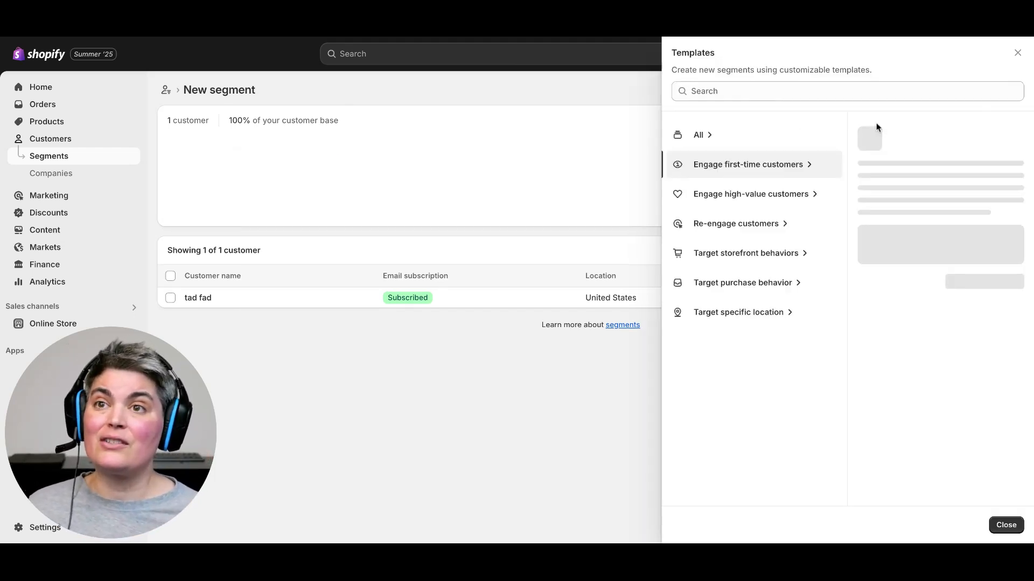
left_click(751, 93)
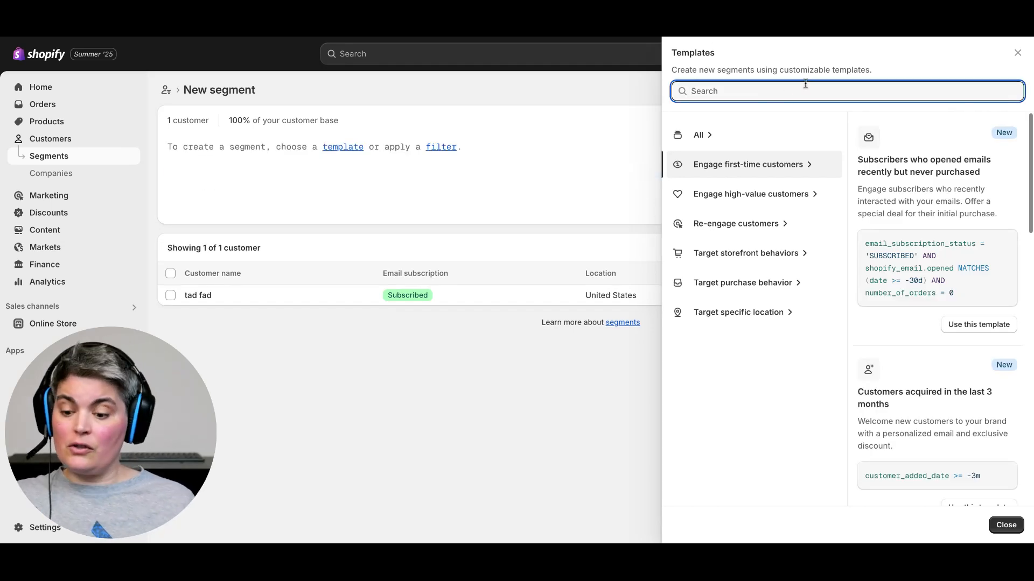
type("sub")
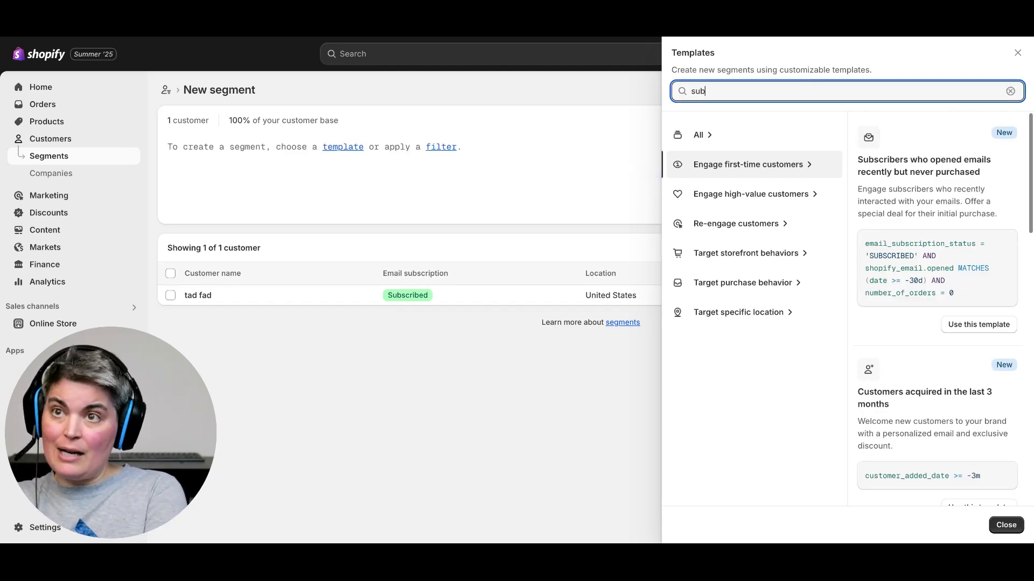
type("scri")
key("BackSpace")
type("ribers")
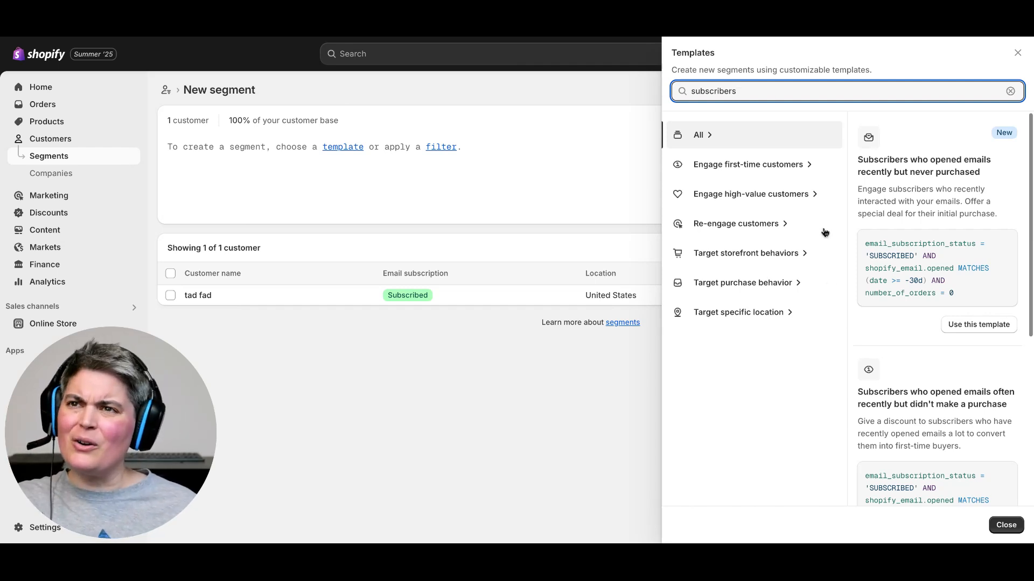
Refine the template search to "subscribers discount" and leave the templates without using one
type("code dis")
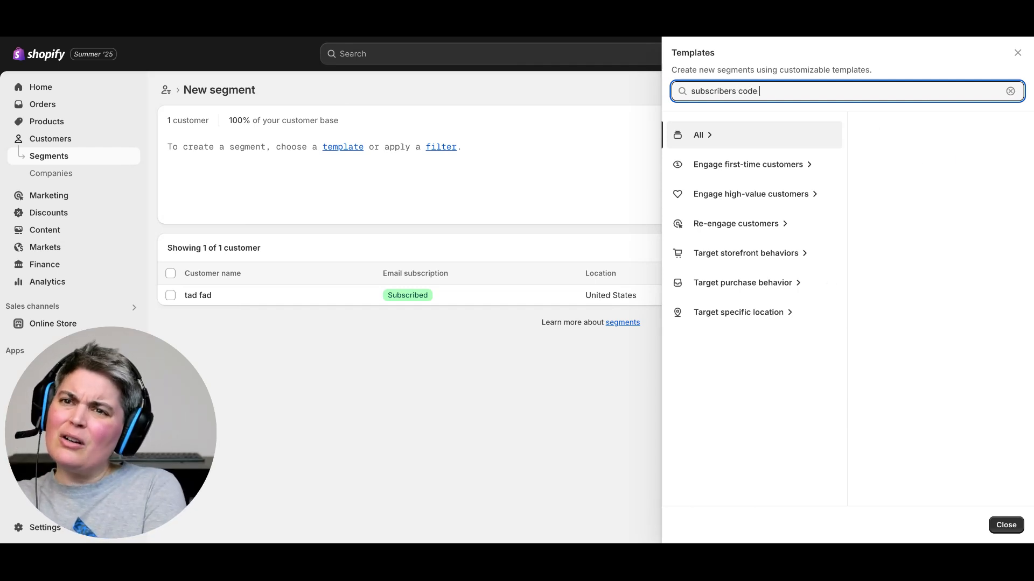
key("BackSpace")
key("BackSpace")
key("BackSpace")
key("BackSpace")
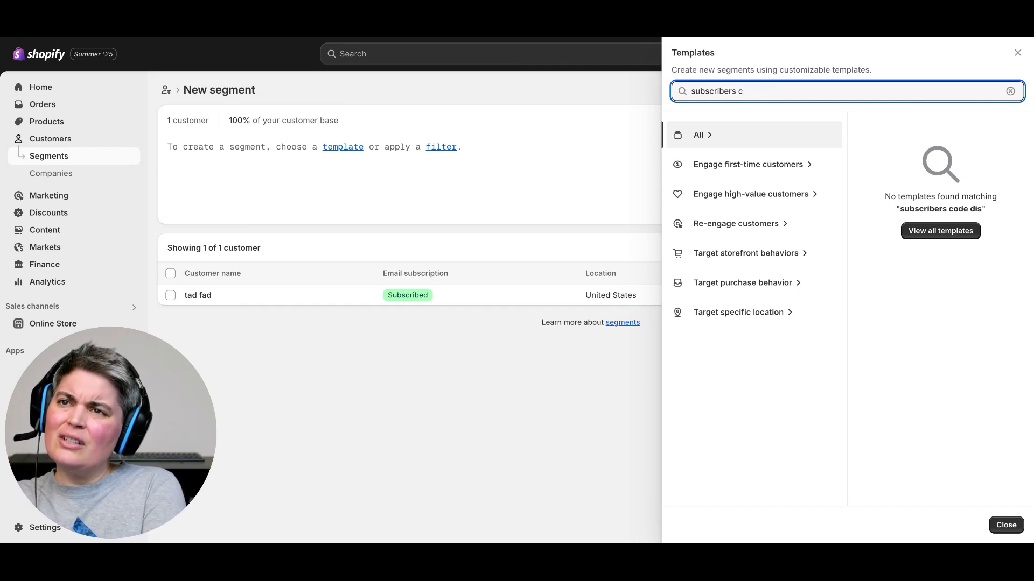
type("did")
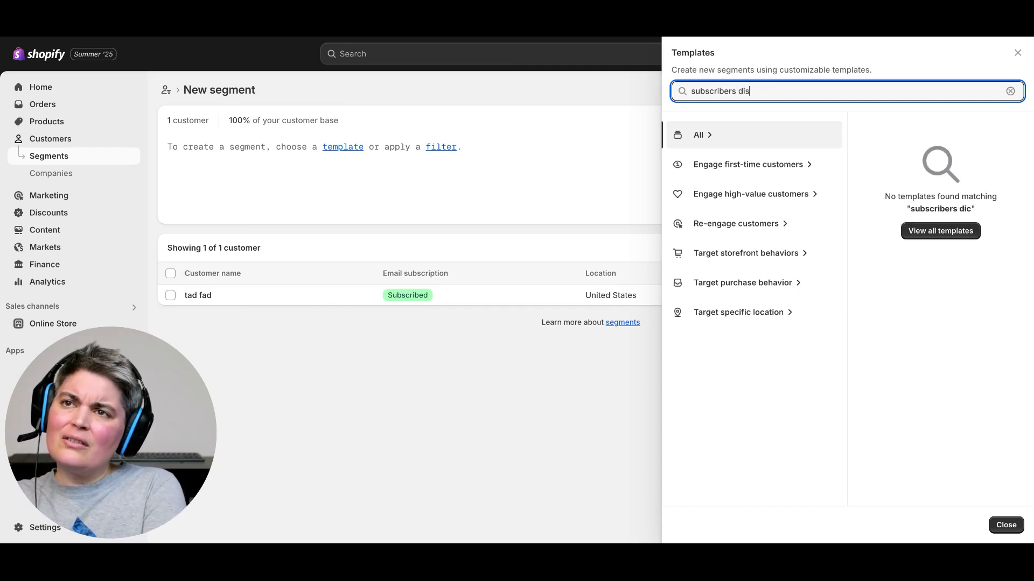
type("count")
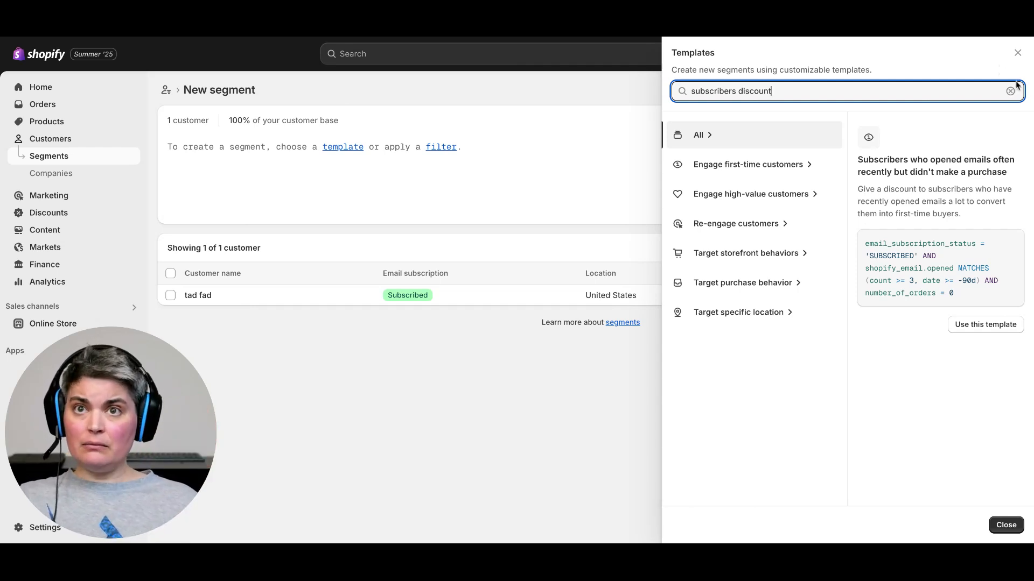
left_click(1005, 525)
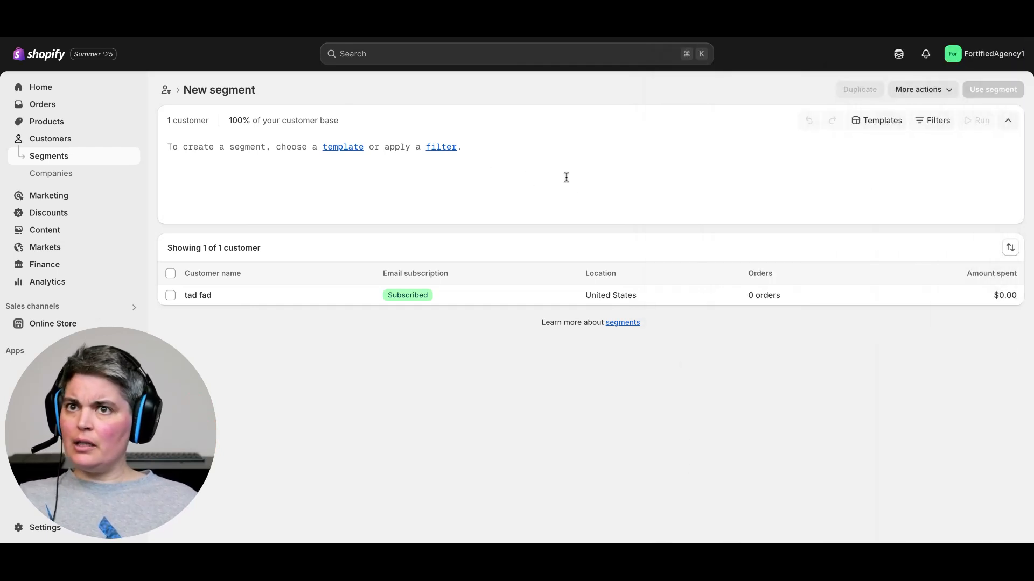
Examine the available Shopify segment filters and the filter suggestions in the empty query editor
left_click(917, 123)
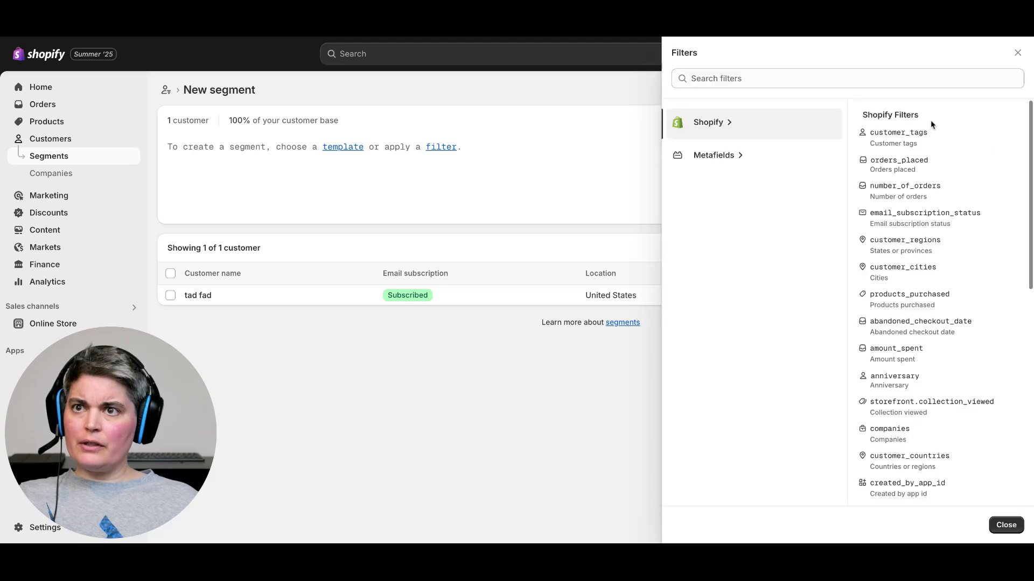
scroll(969, 357, "down", 5)
scroll(971, 388, "up", 10)
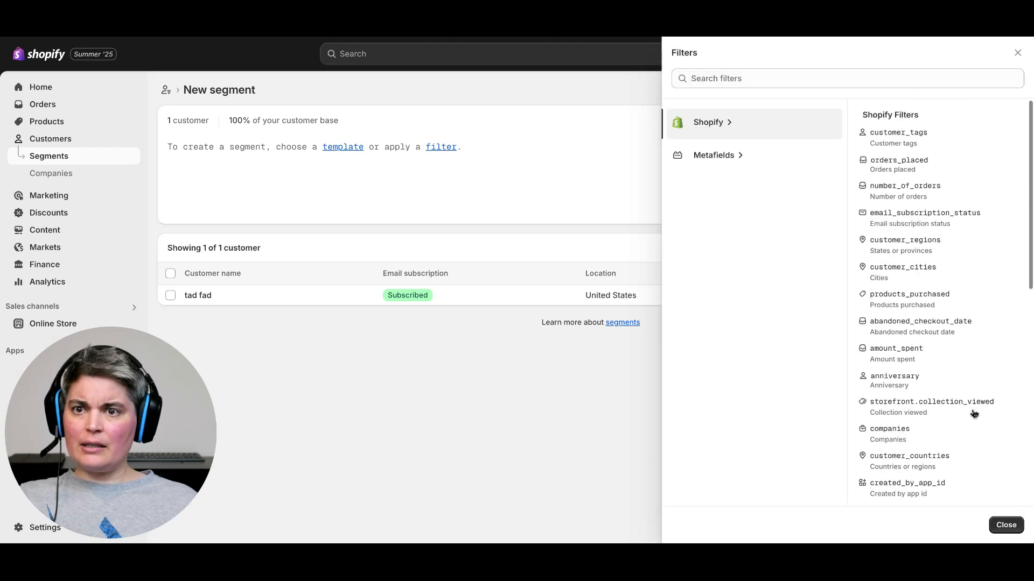
scroll(971, 343, "down", 5)
scroll(970, 342, "up", 5)
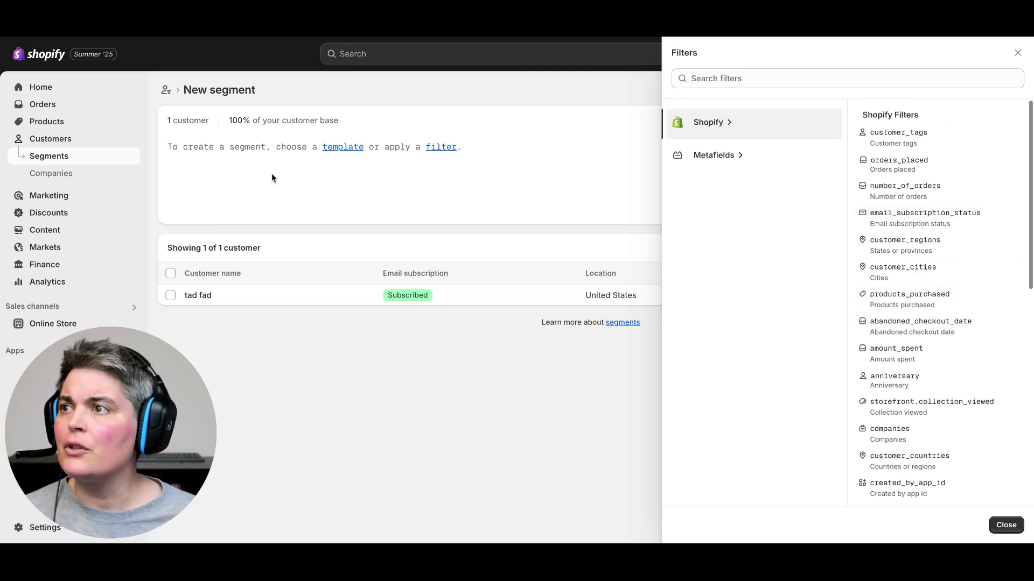
left_click(205, 164)
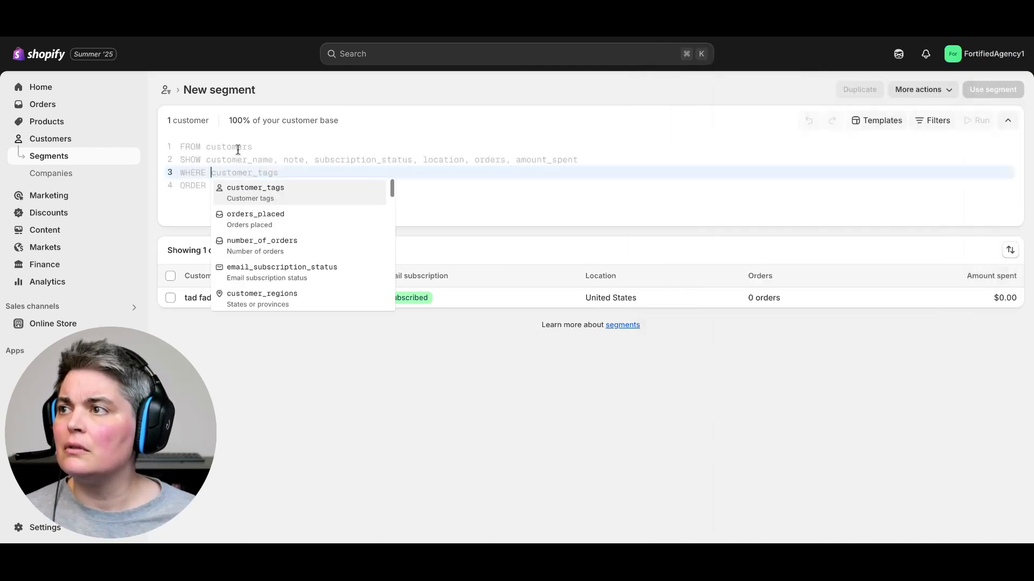
left_click(538, 206)
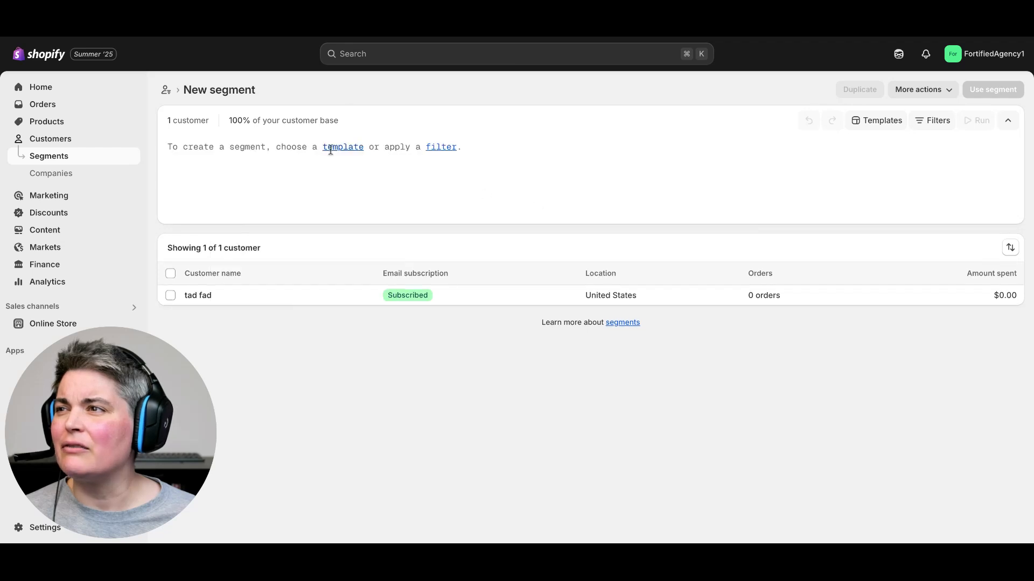
left_click(224, 166)
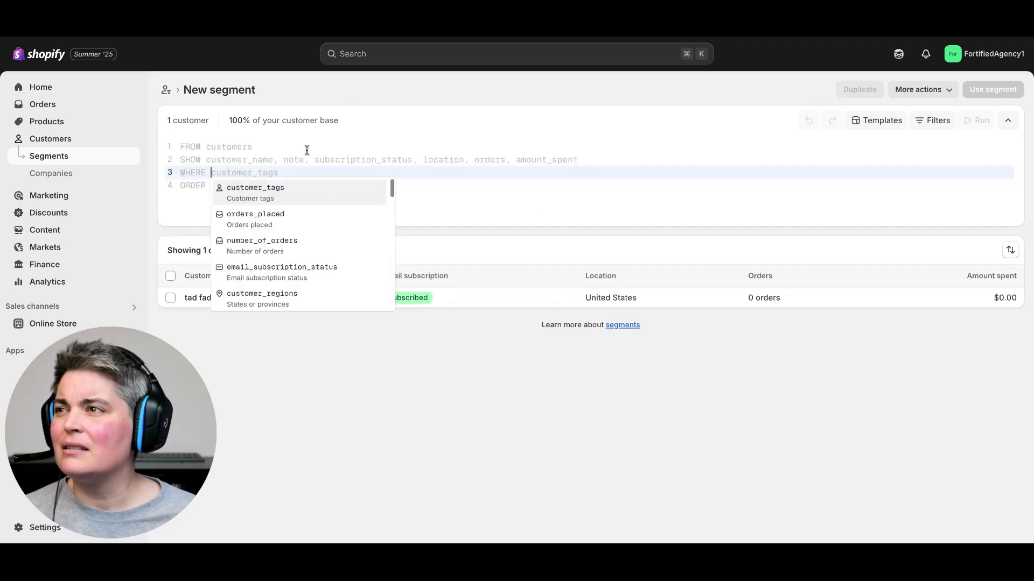
Add an email_subscription_status filter to the segment query that equals 'SUBSCRIBED'
left_click(934, 121)
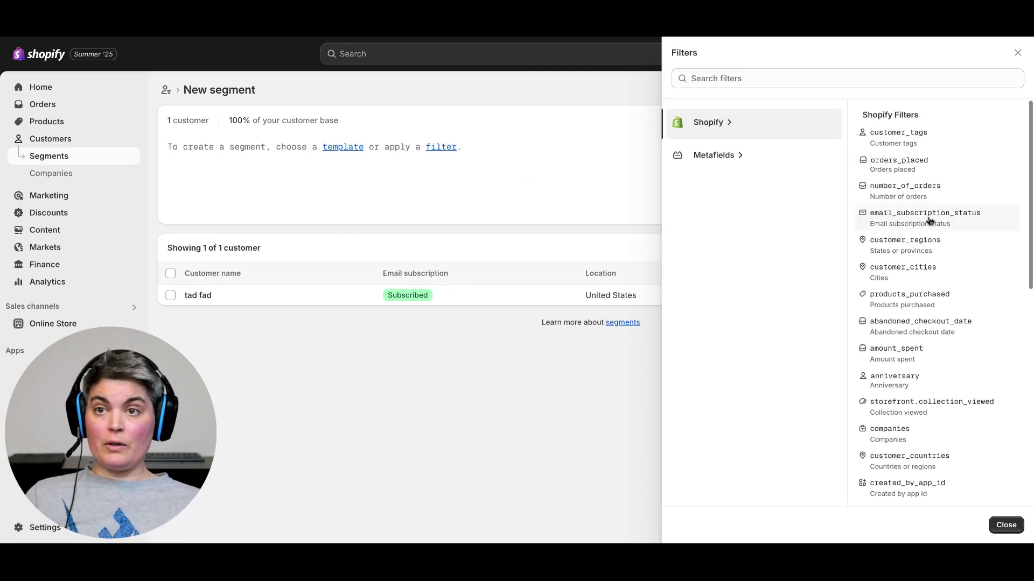
left_click(986, 221)
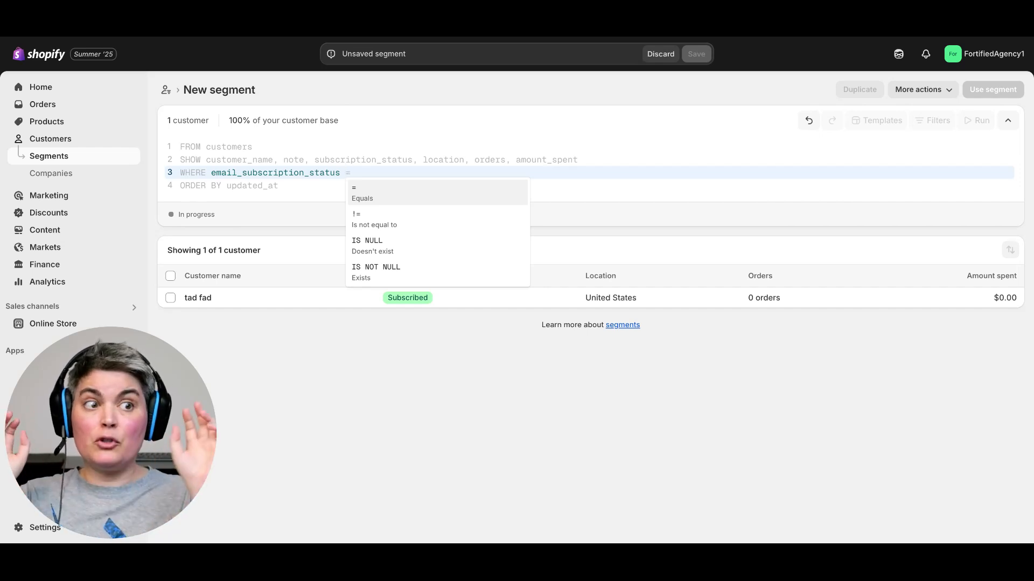
left_click(415, 191)
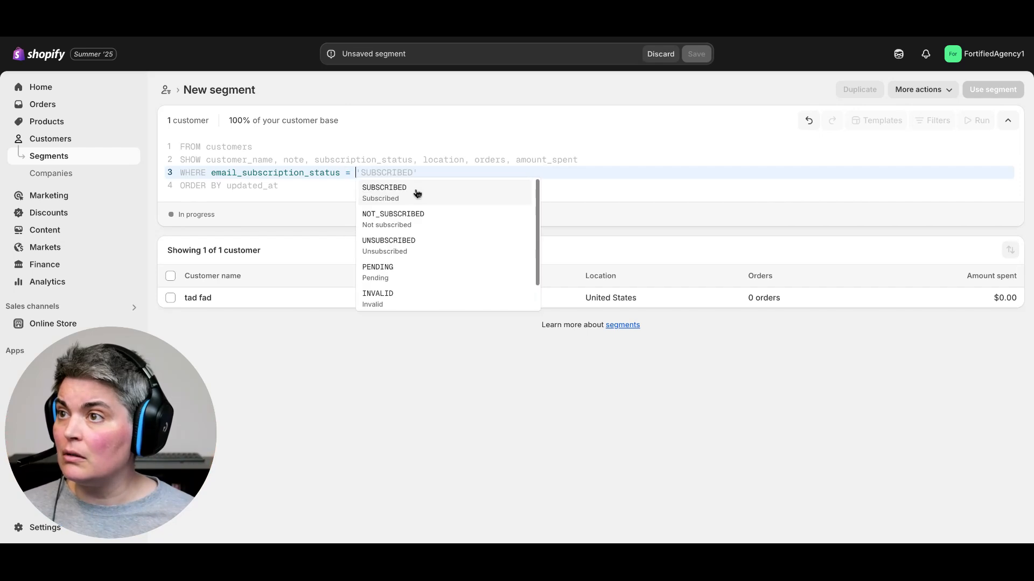
left_click(458, 201)
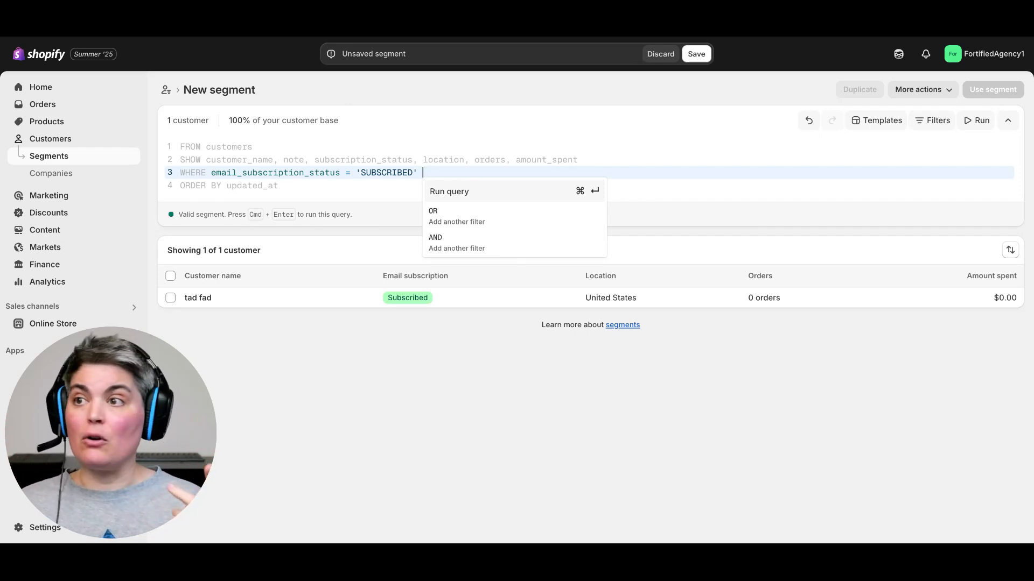
Add a second condition with AND that uses shopify_email.delivered with the MATCHES operator
left_click(499, 245)
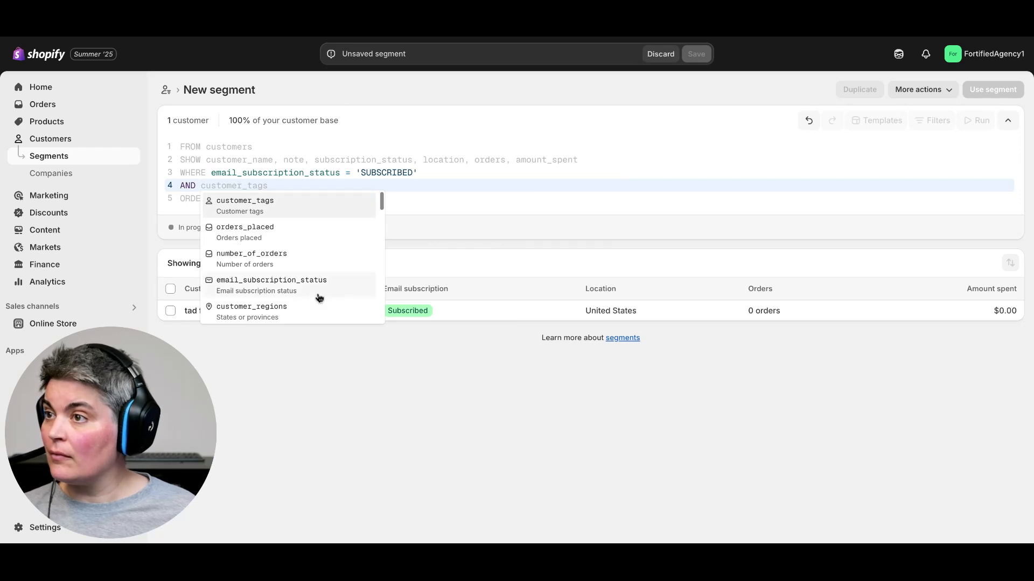
scroll(318, 296, "down", 4)
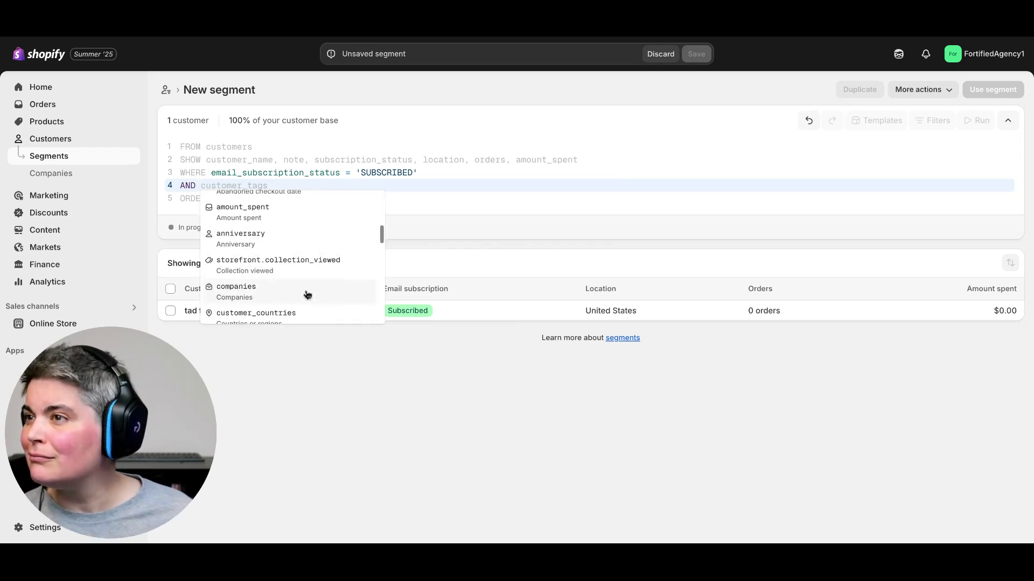
scroll(306, 295, "down", 7)
scroll(317, 294, "down", 1)
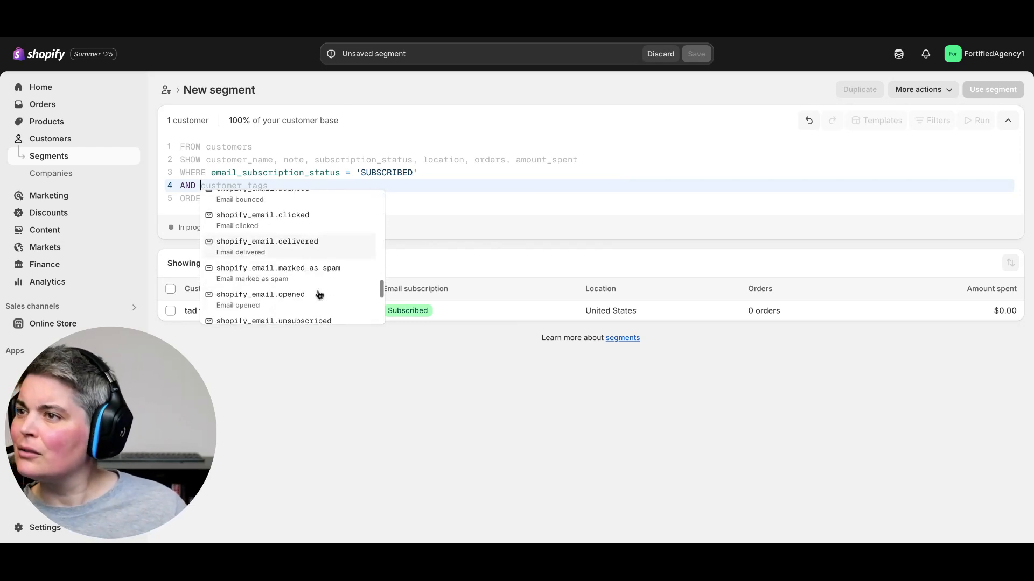
scroll(325, 254, "up", 1)
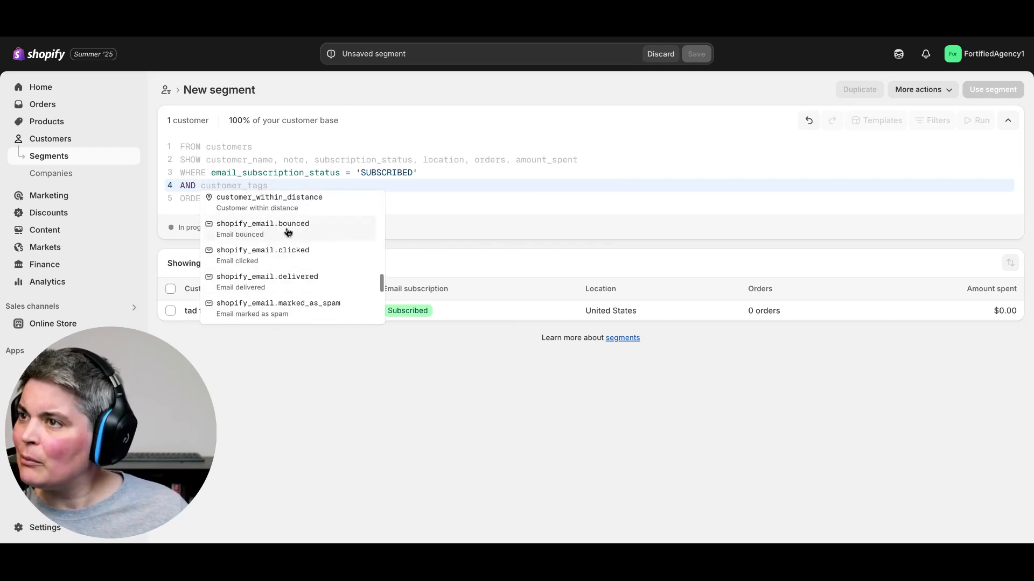
scroll(339, 241, "down", 2)
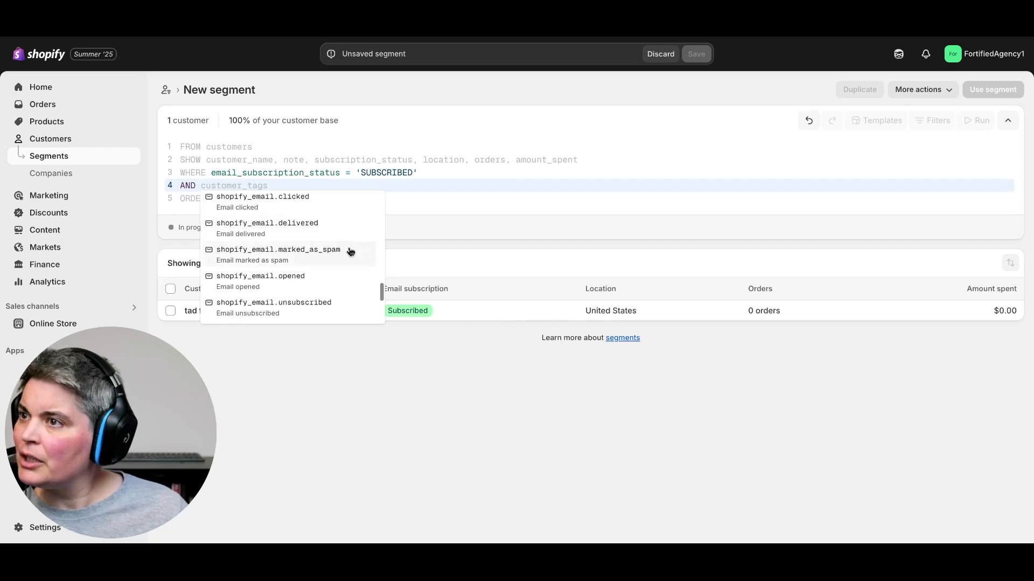
scroll(352, 248, "down", 5)
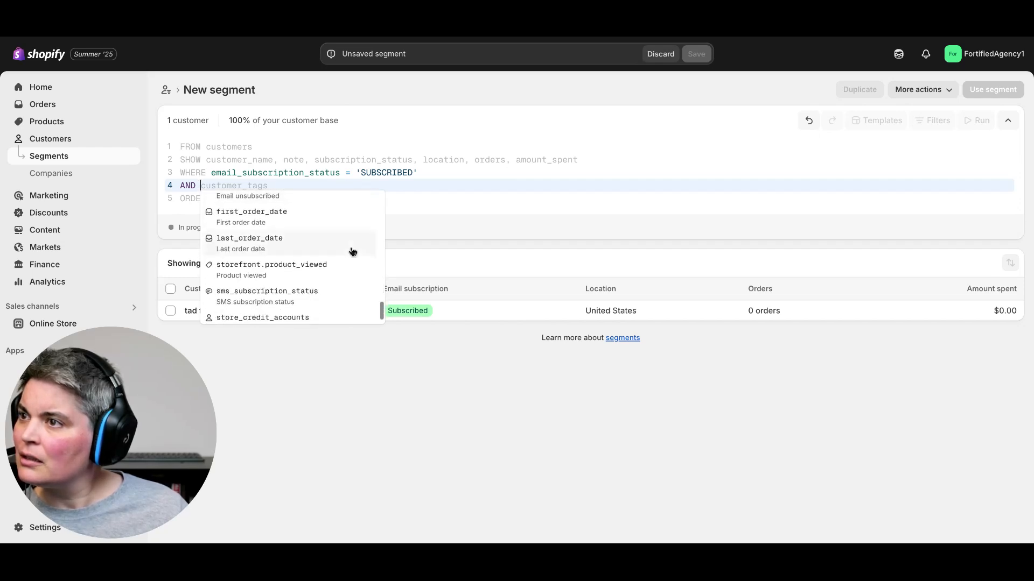
scroll(353, 252, "down", 1)
scroll(353, 252, "up", 4)
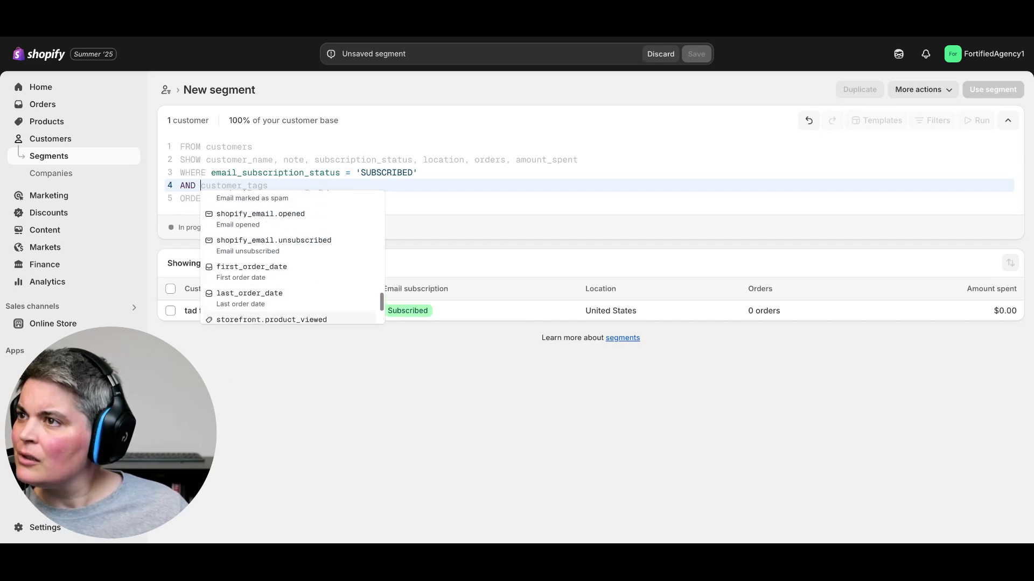
scroll(307, 244, "up", 2)
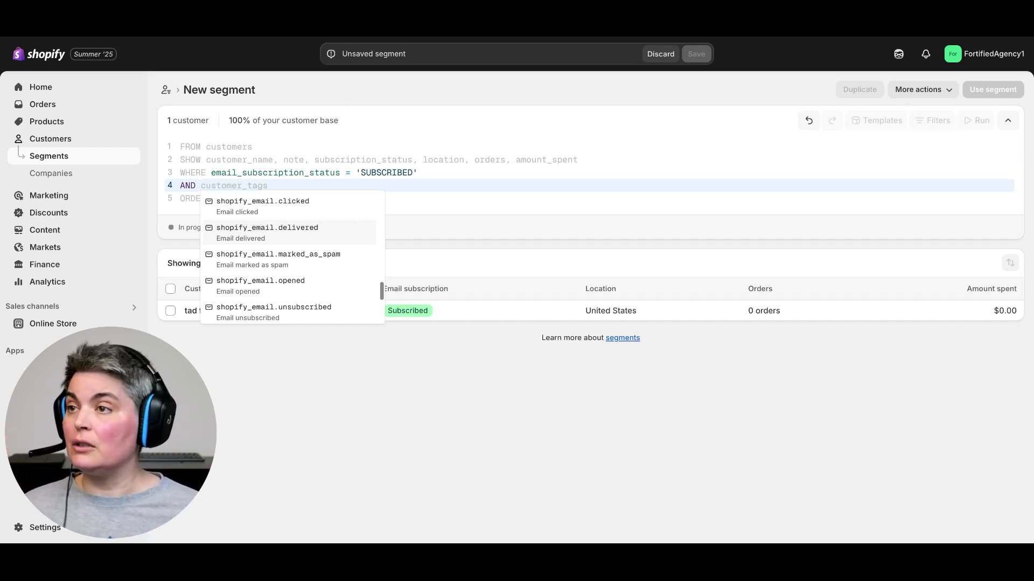
key("Return")
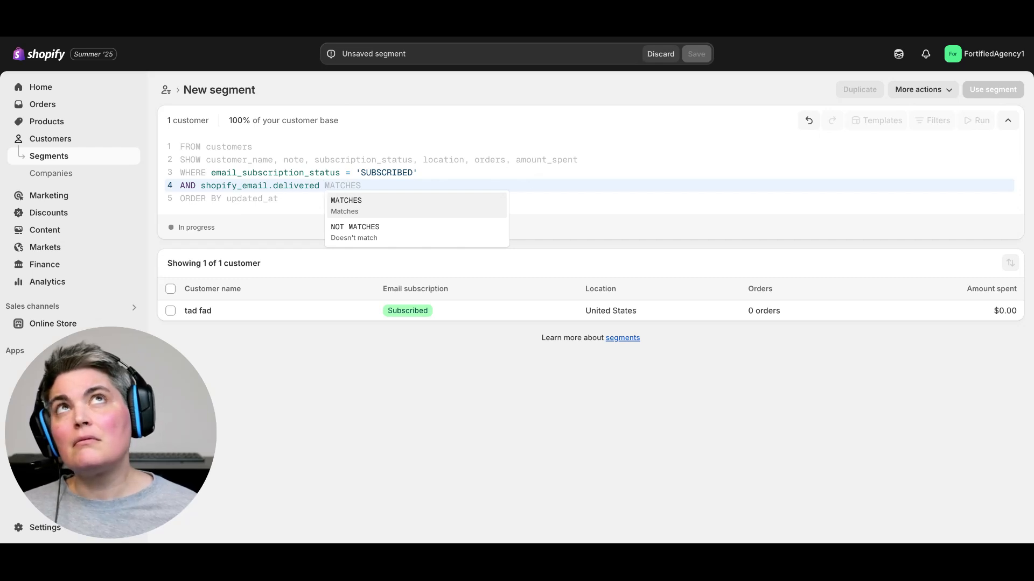
left_click(372, 202)
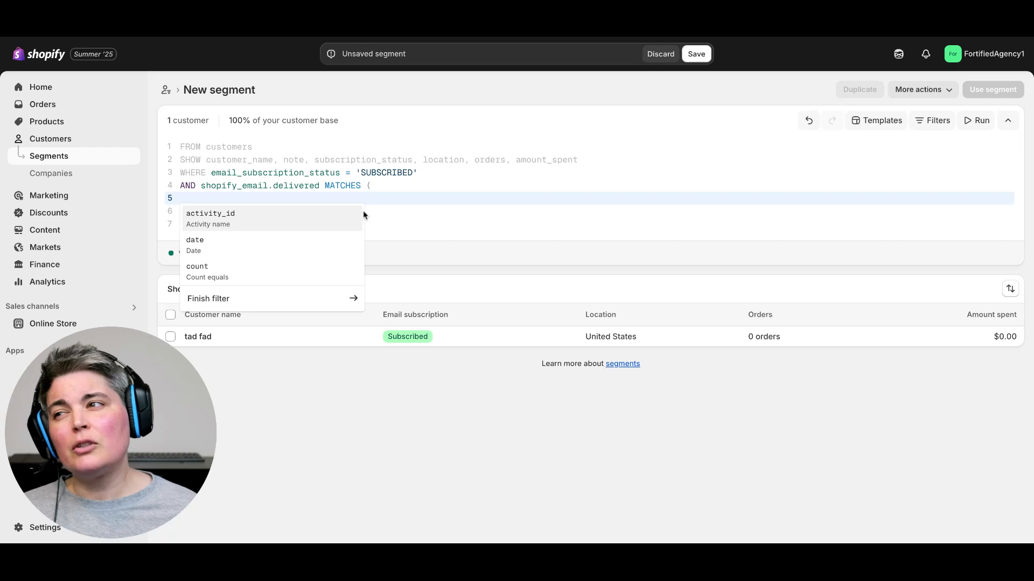
Set the delivered email's activity_id equal to the "Welcome aboard! Enjoy an exclusive discount" activity
left_click(263, 221)
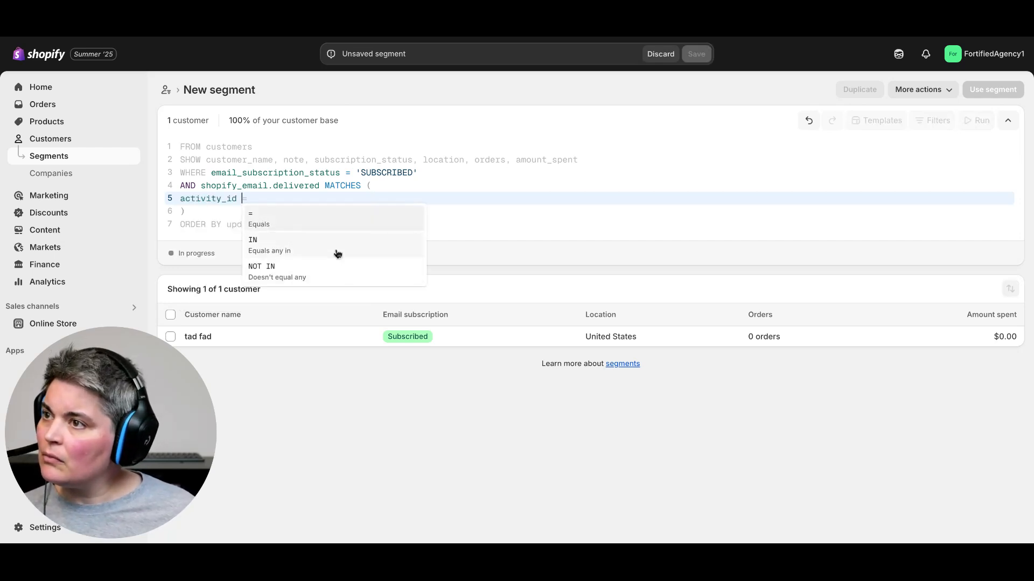
left_click(296, 215)
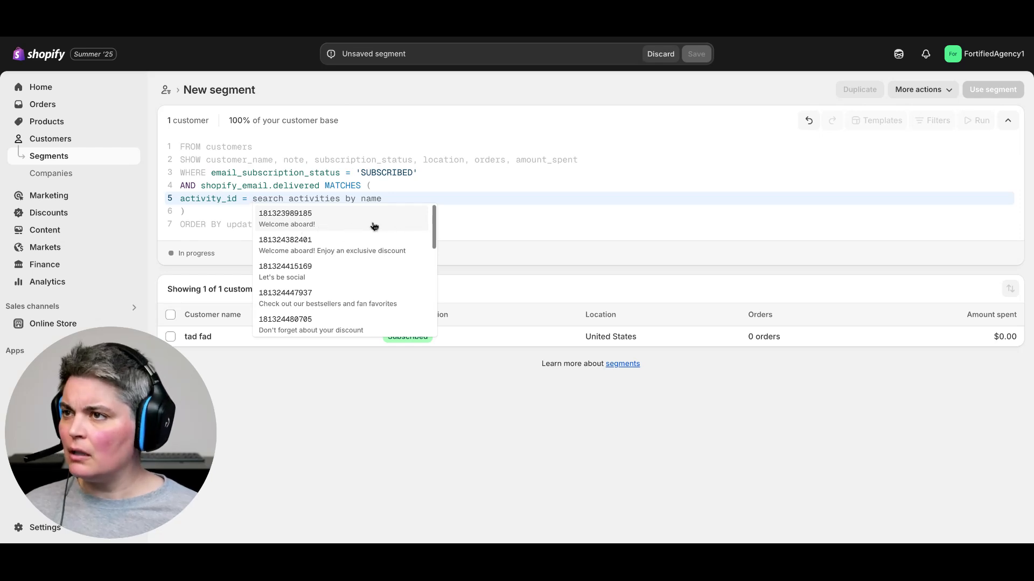
left_click(416, 250)
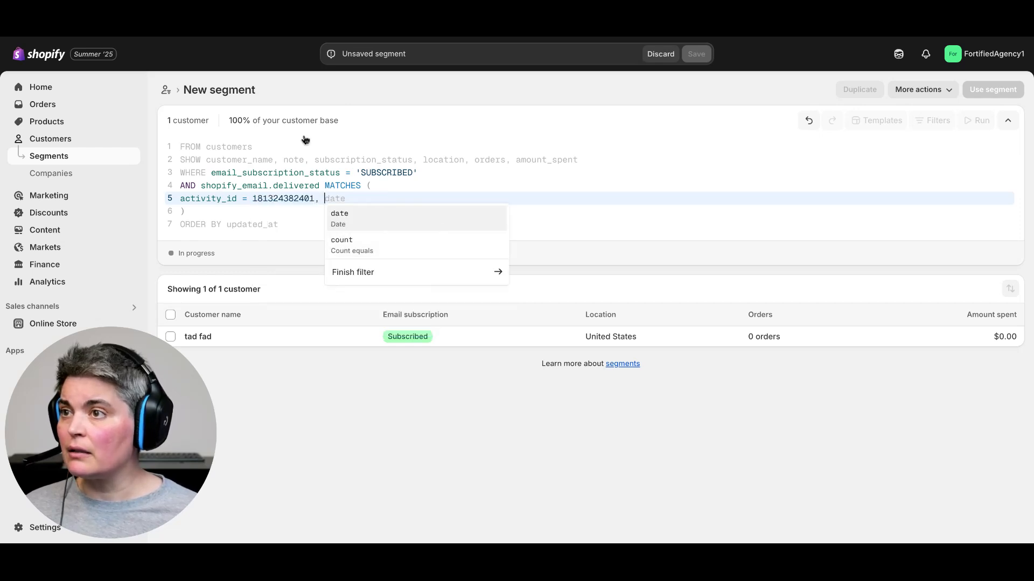
Finish the activity filter, change the shopify_email.delivered operator to NOT MATCHES, and run the segment query
left_click(365, 273)
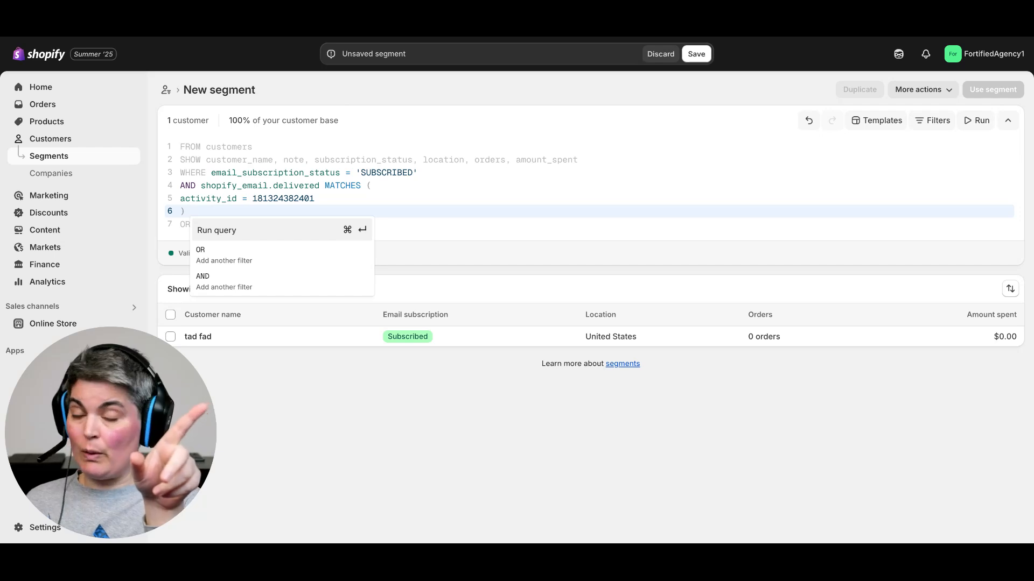
left_click(344, 187)
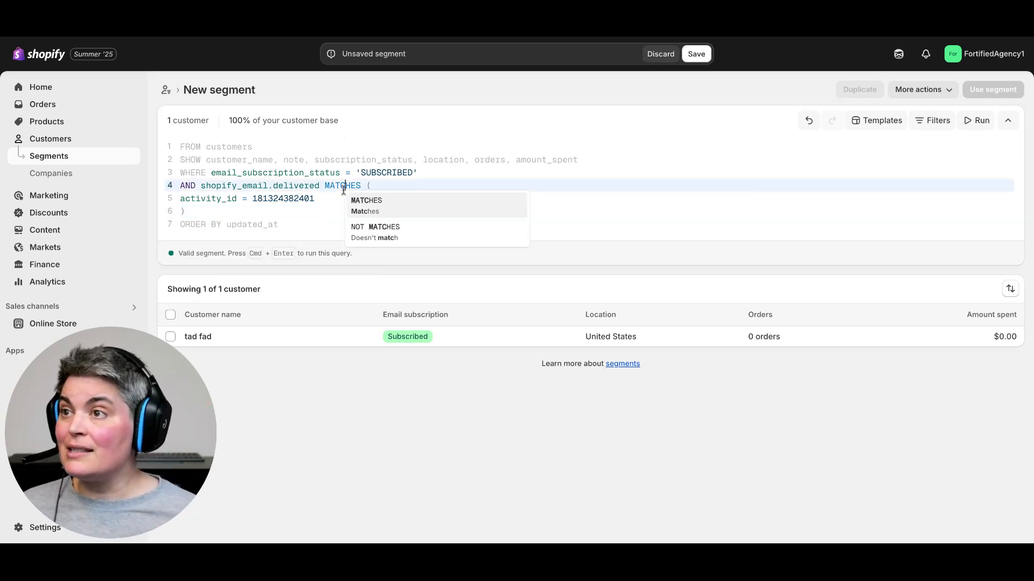
left_click(402, 233)
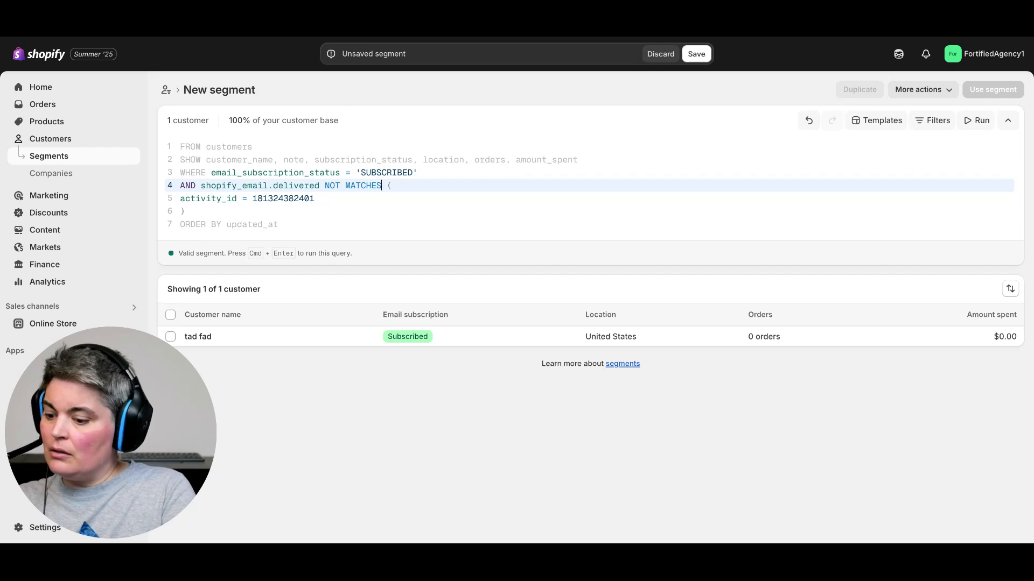
key("super+Return")
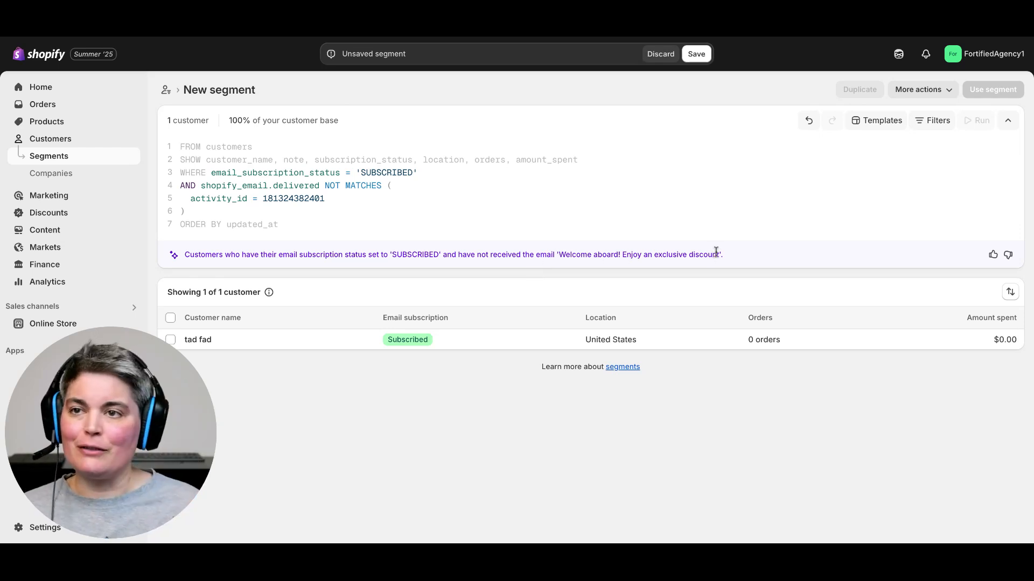
left_click(993, 254)
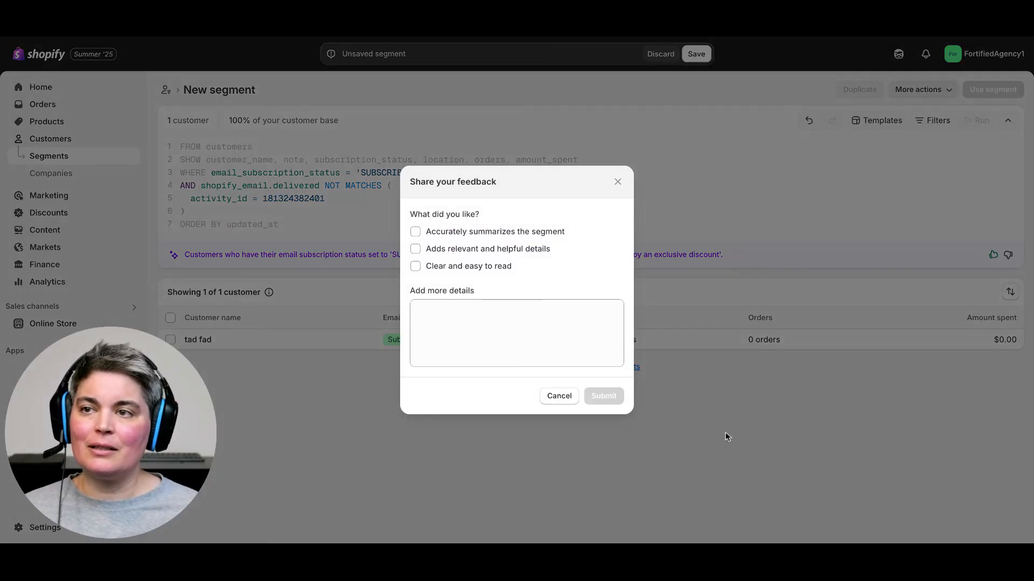
left_click(616, 184)
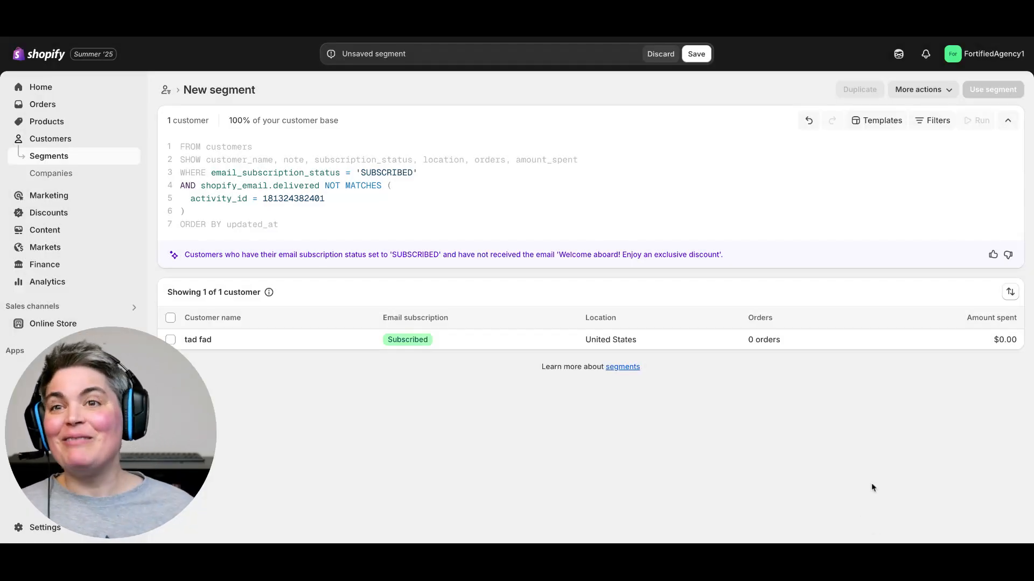
Save the segment under the name "subscribers that didn't get original discount code"
left_click(696, 54)
left_click(563, 289)
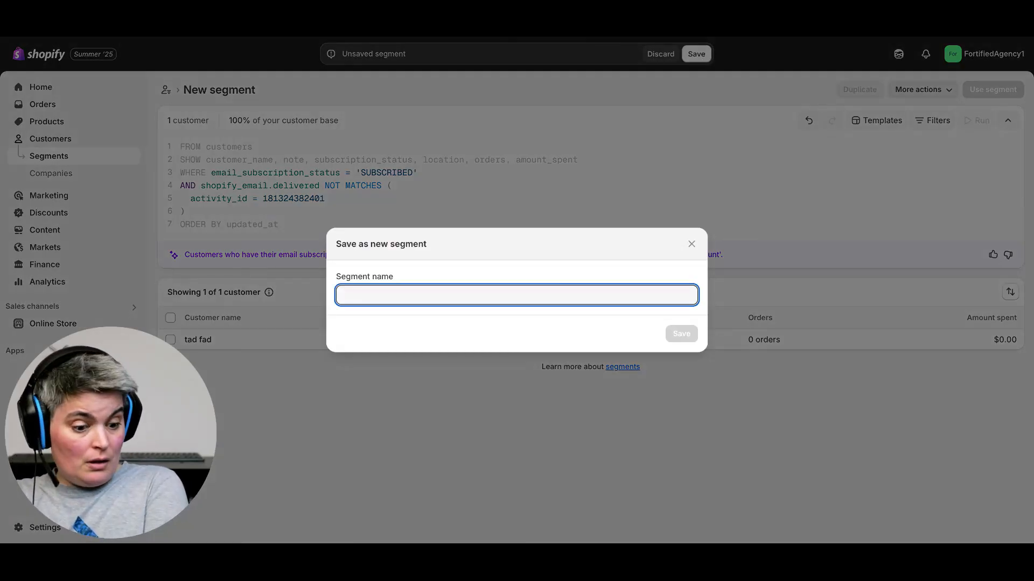
type("subs")
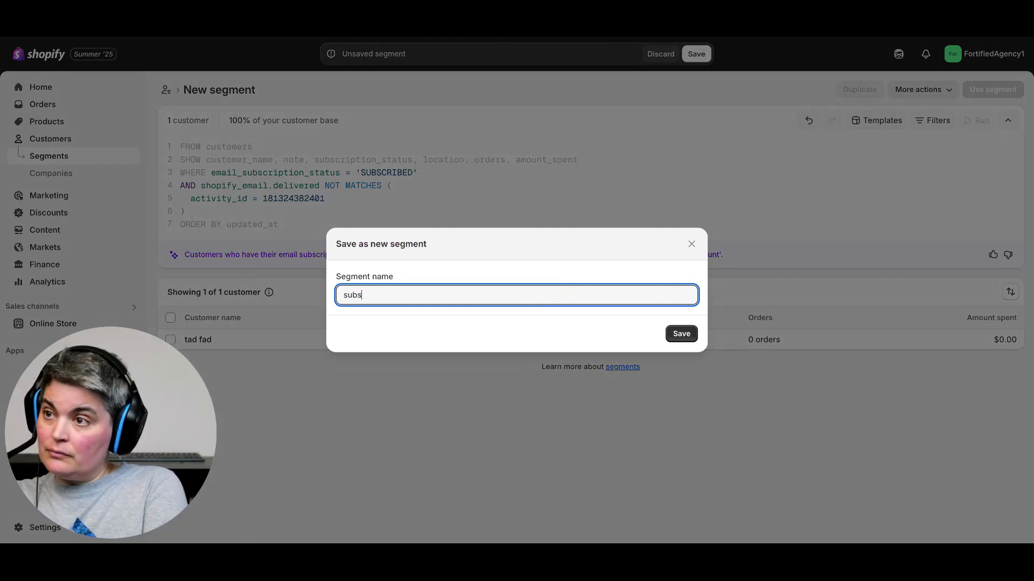
type("cribers ")
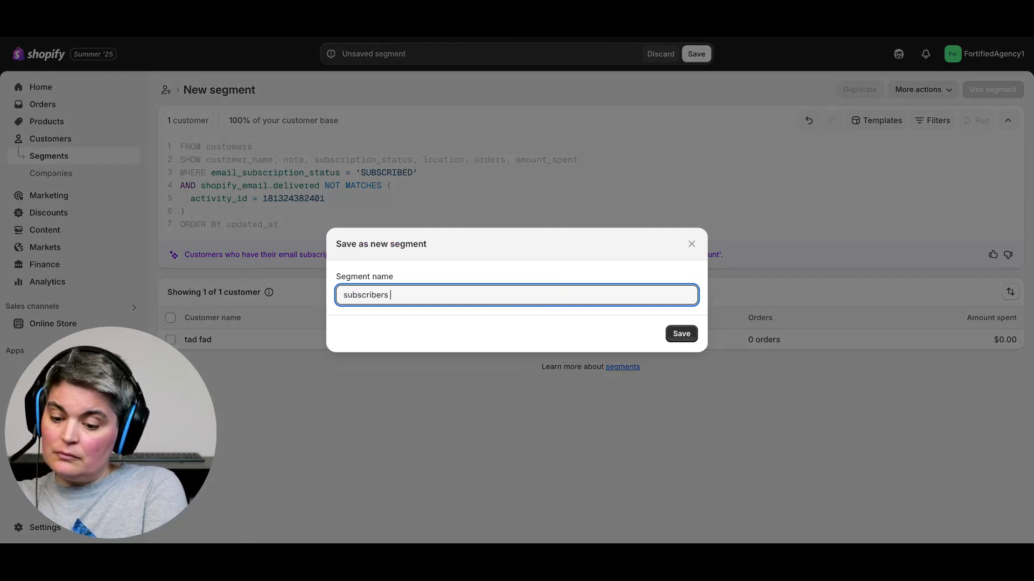
type("that didn't get ")
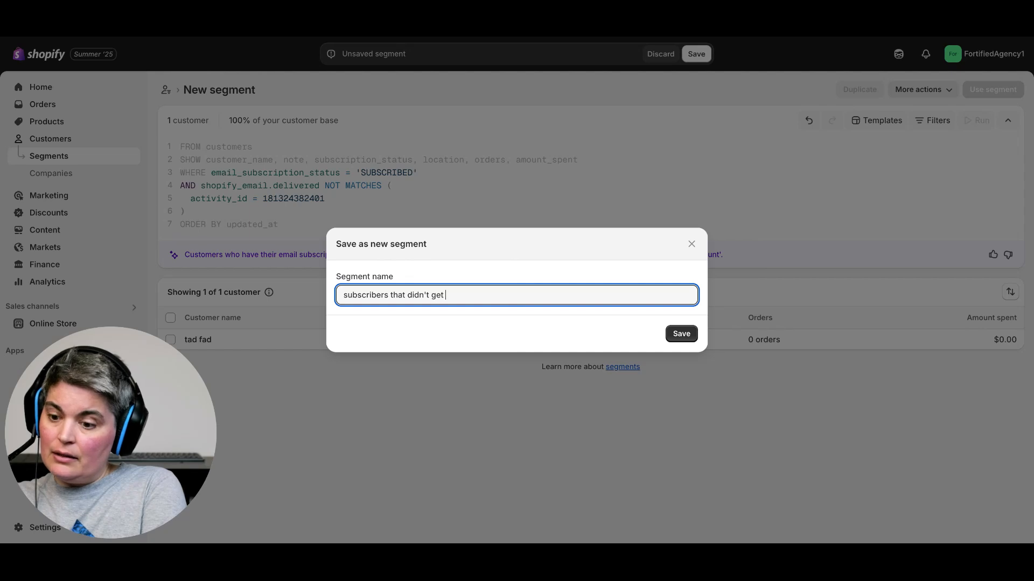
type("original ")
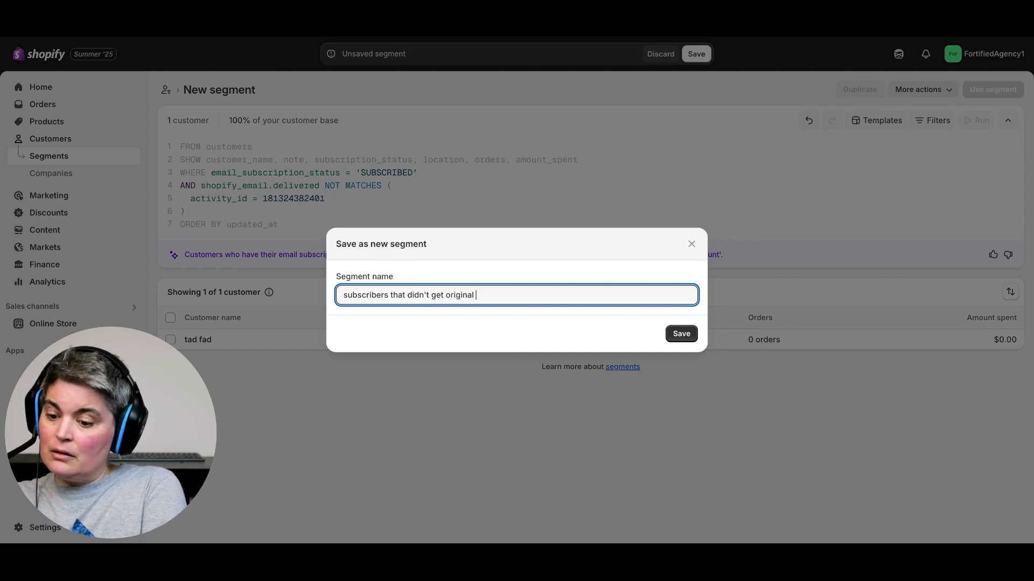
type("discount code")
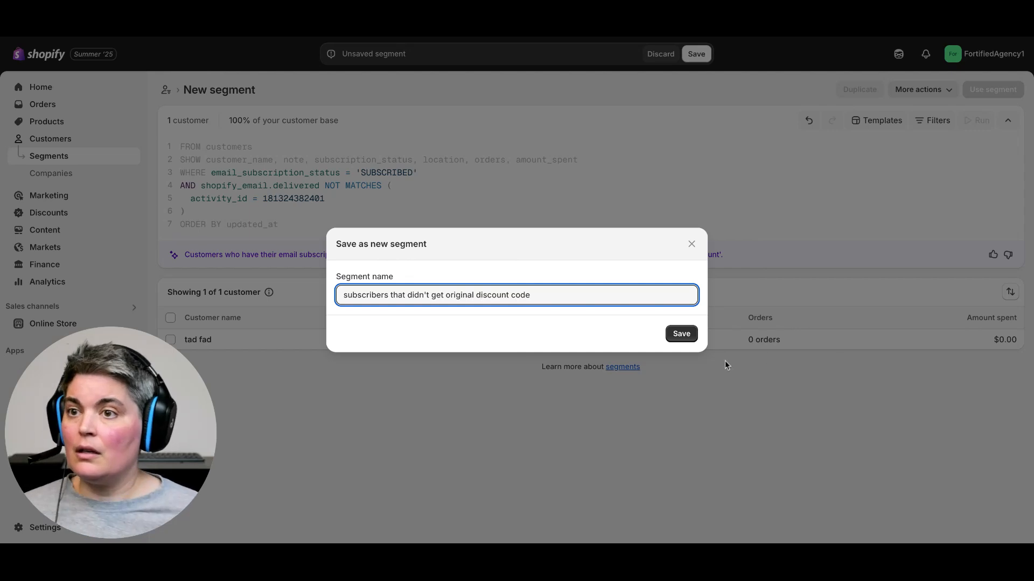
left_click(680, 334)
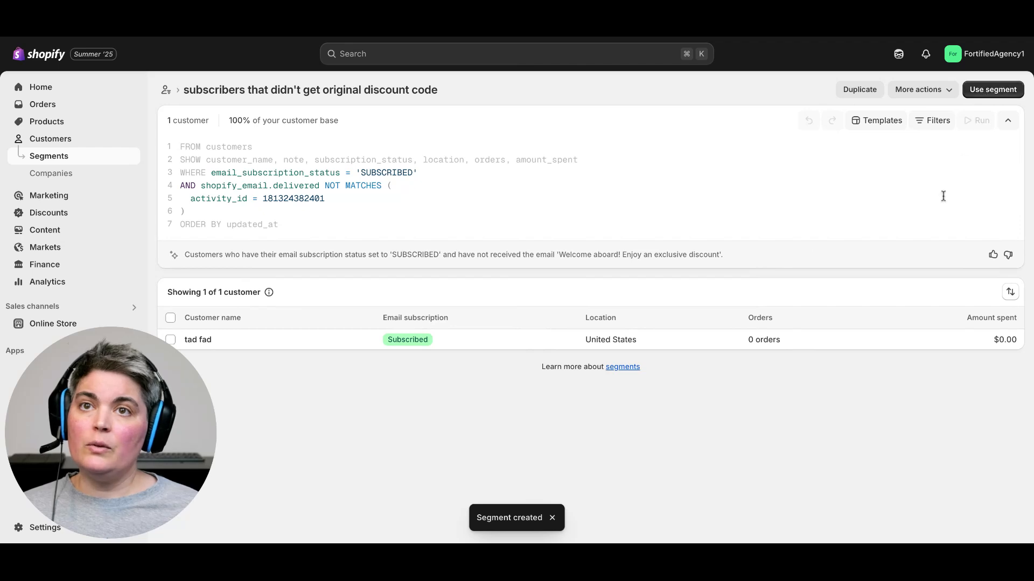
Use the saved segment for an email and start the draft from the Discount template
left_click(989, 91)
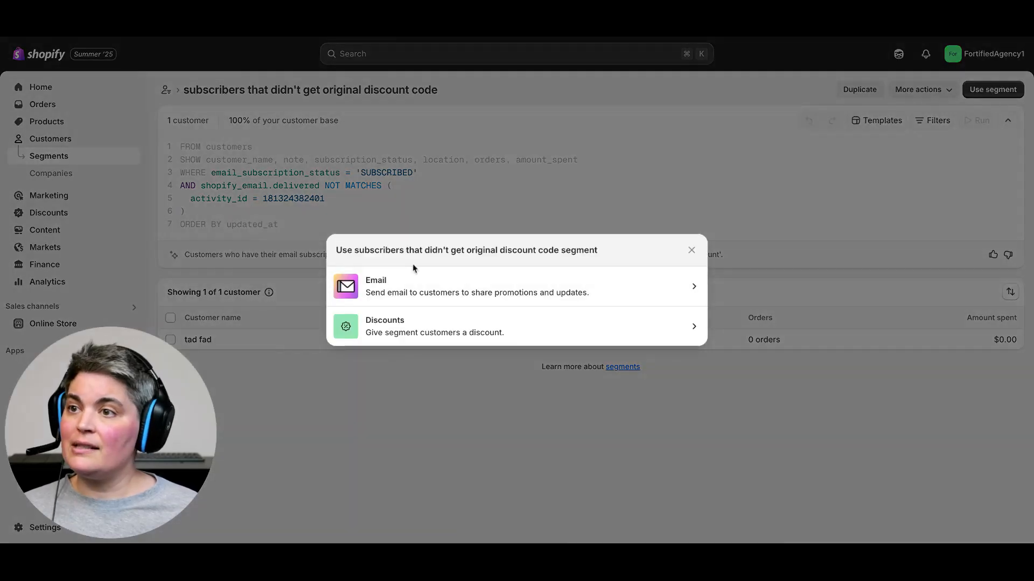
left_click(661, 288)
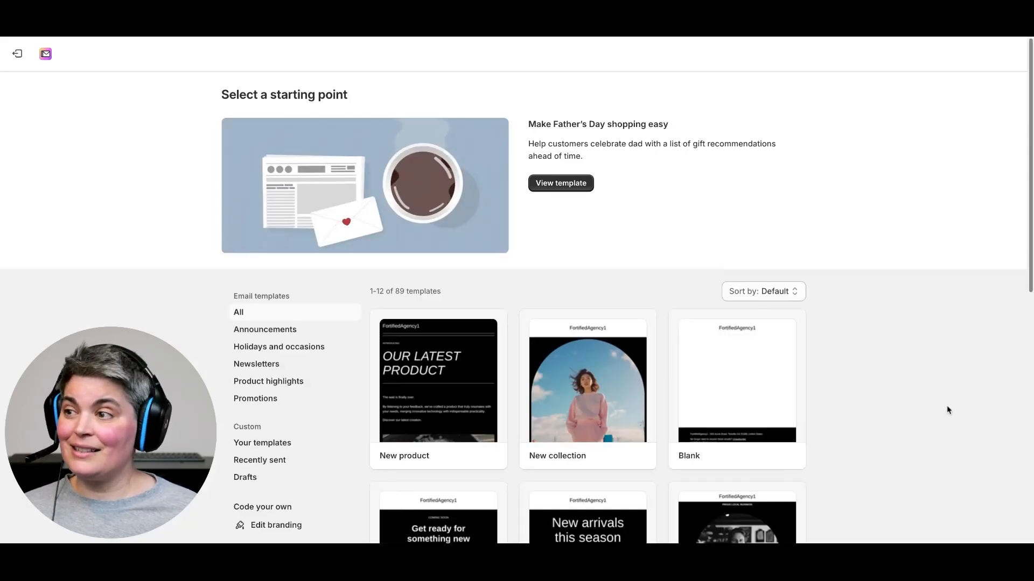
scroll(946, 405, "down", 3)
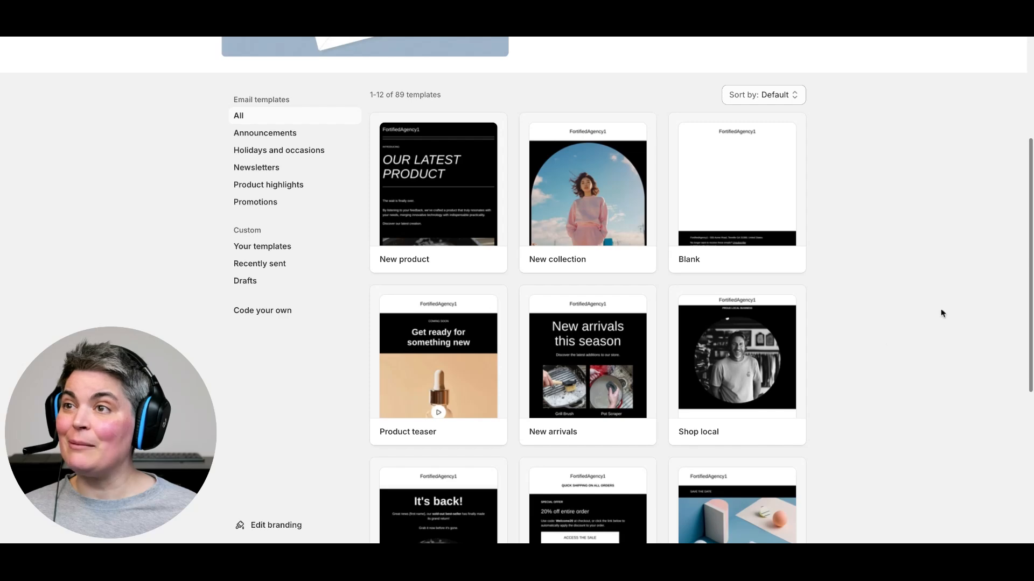
scroll(663, 425, "down", 3)
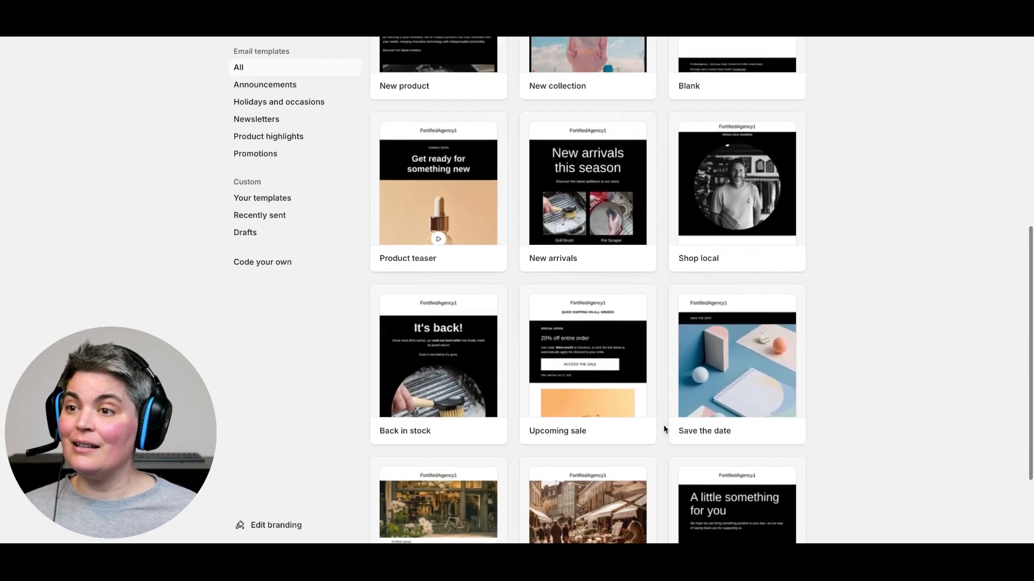
scroll(663, 427, "down", 2)
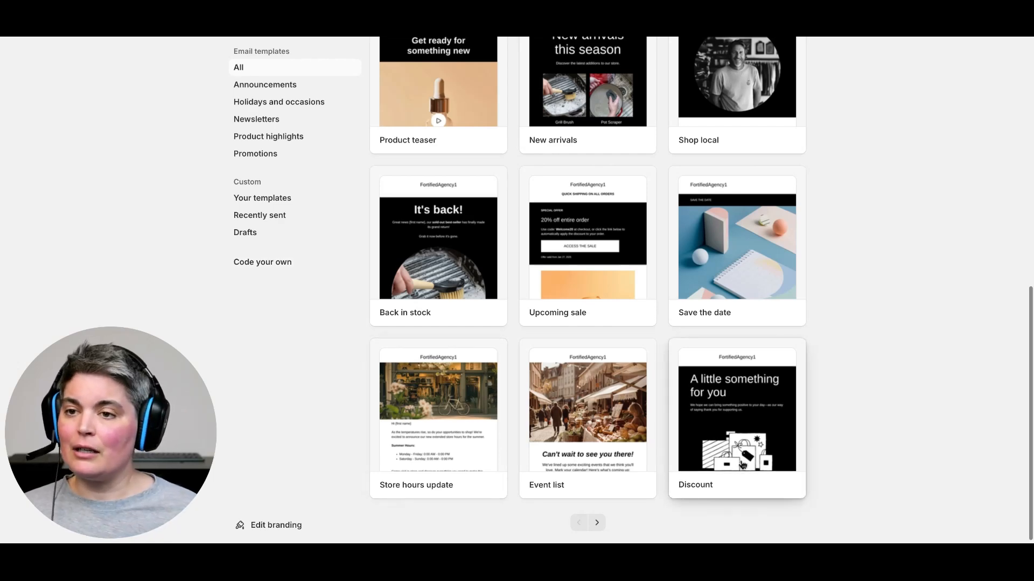
left_click(745, 488)
left_click(801, 506)
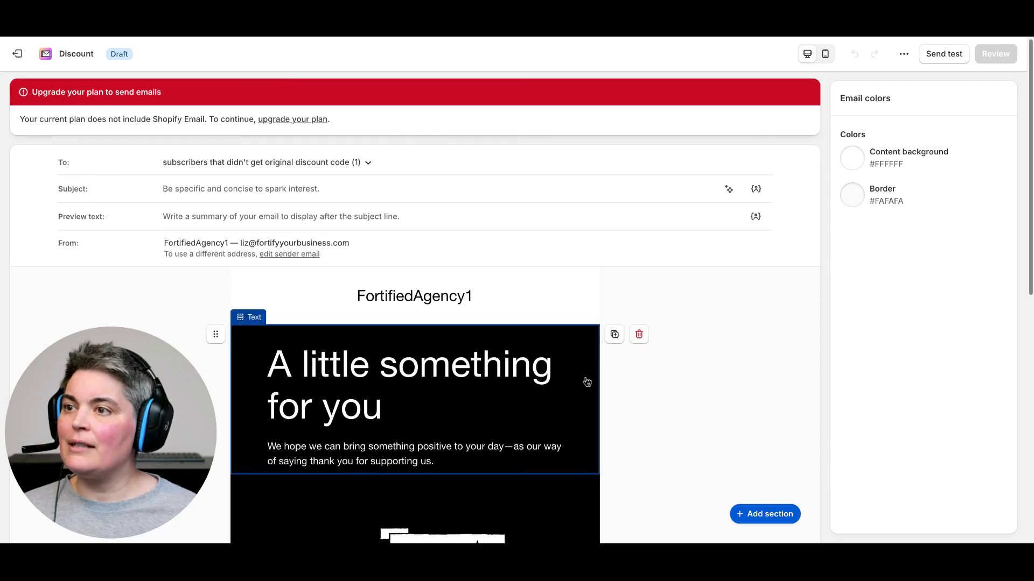
Select the "subscribers that didn't get original discount code" segment as the email's recipients
scroll(424, 378, "down", 3)
scroll(431, 374, "up", 3)
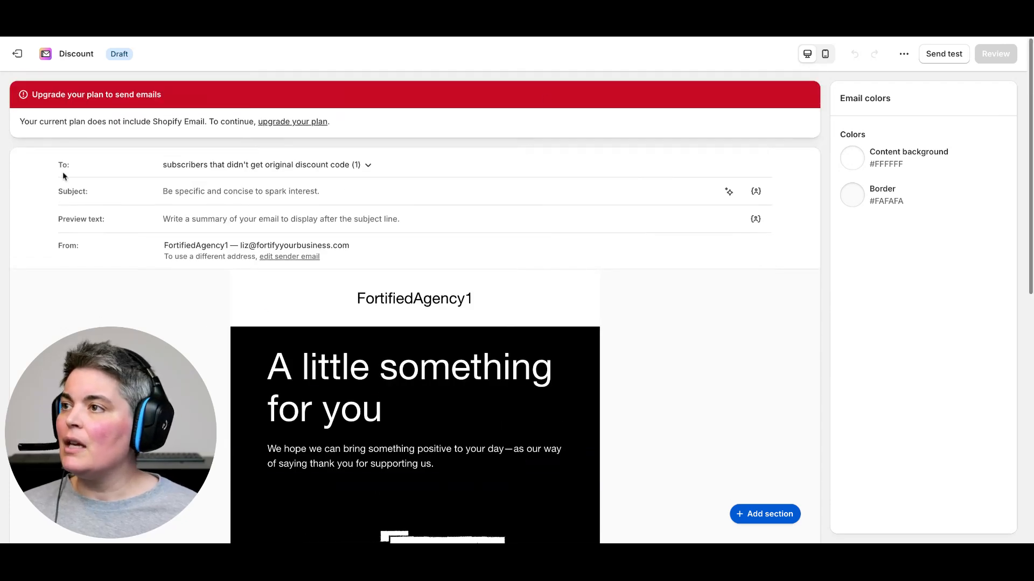
left_click(370, 166)
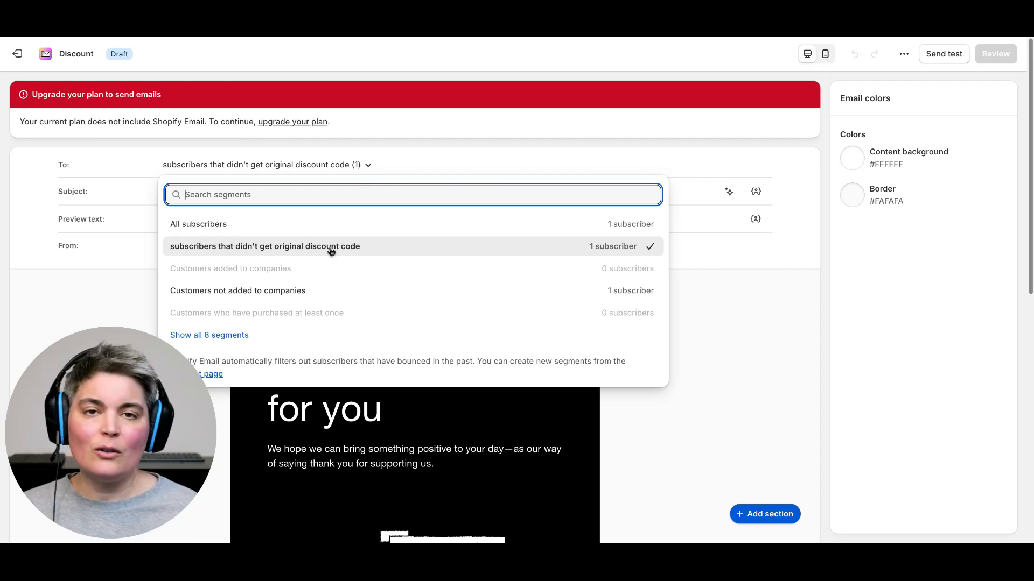
left_click(414, 249)
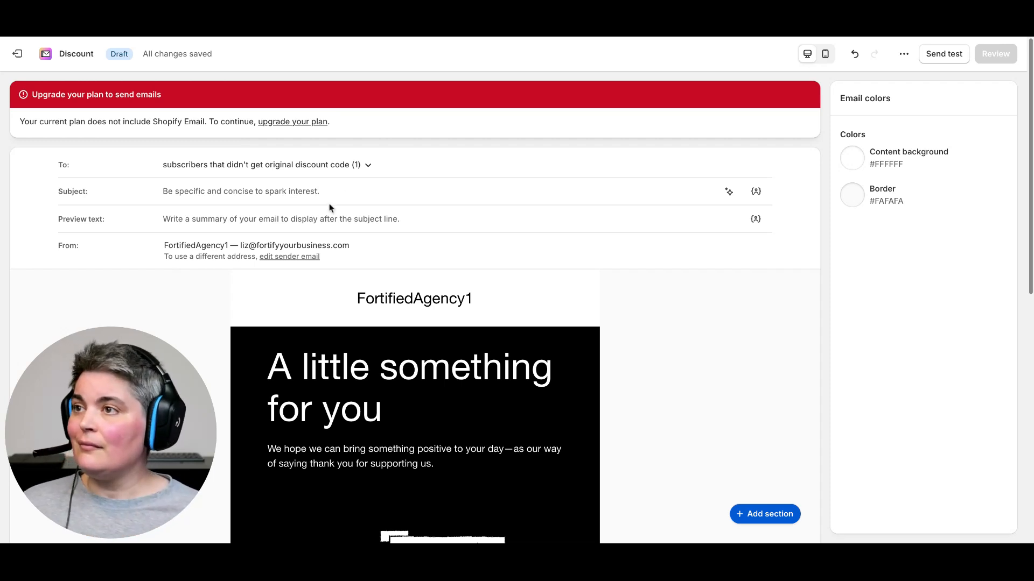
Enter "We appreciate you - Discount Code!" as the email's subject
left_click(335, 188)
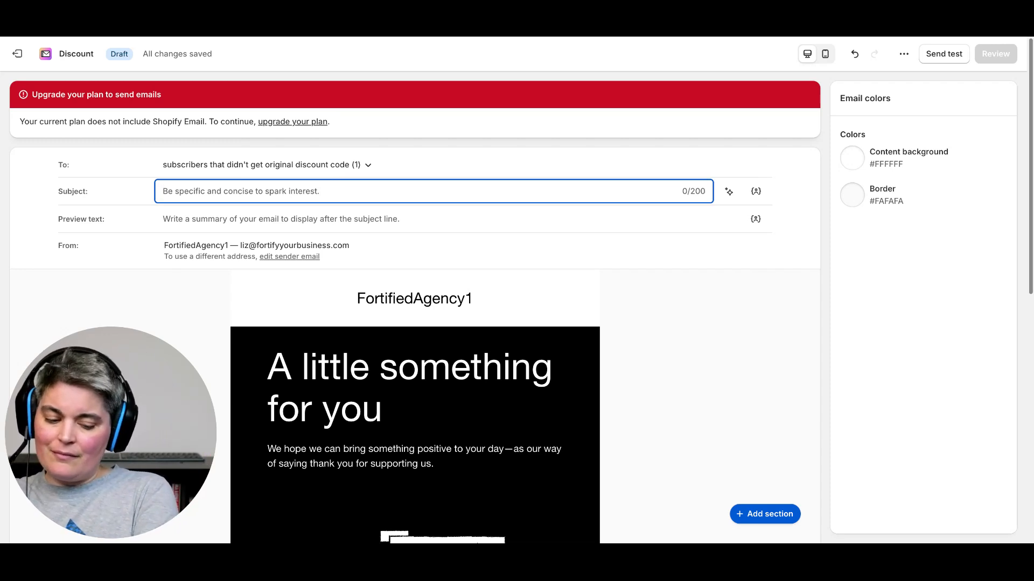
type("We appr")
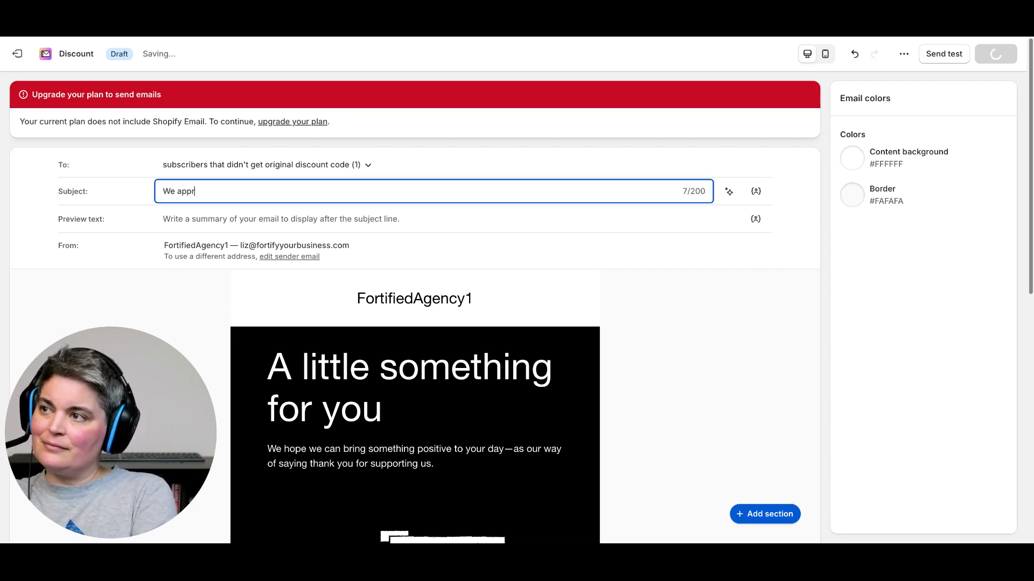
type("eciate you ")
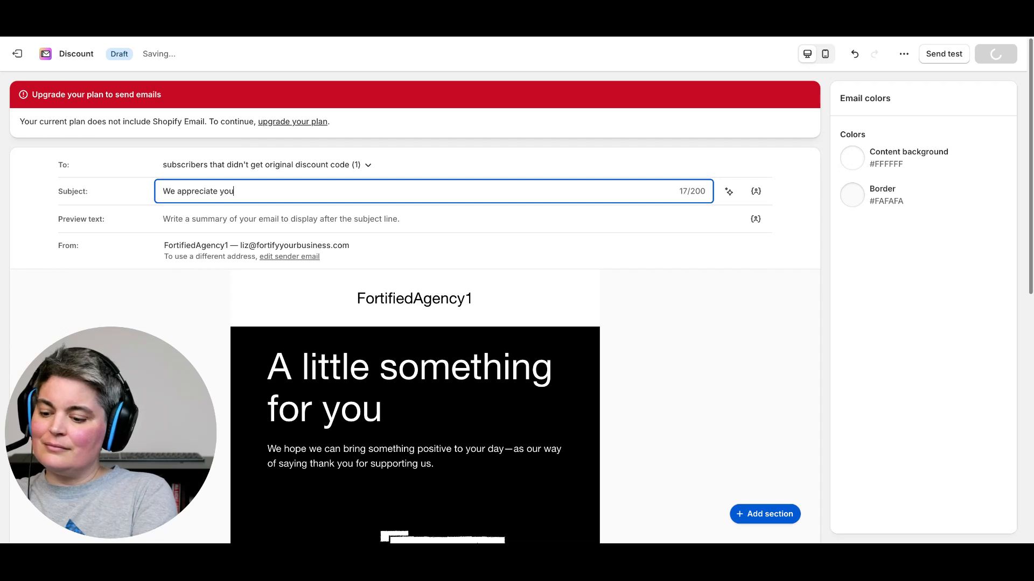
type("- D")
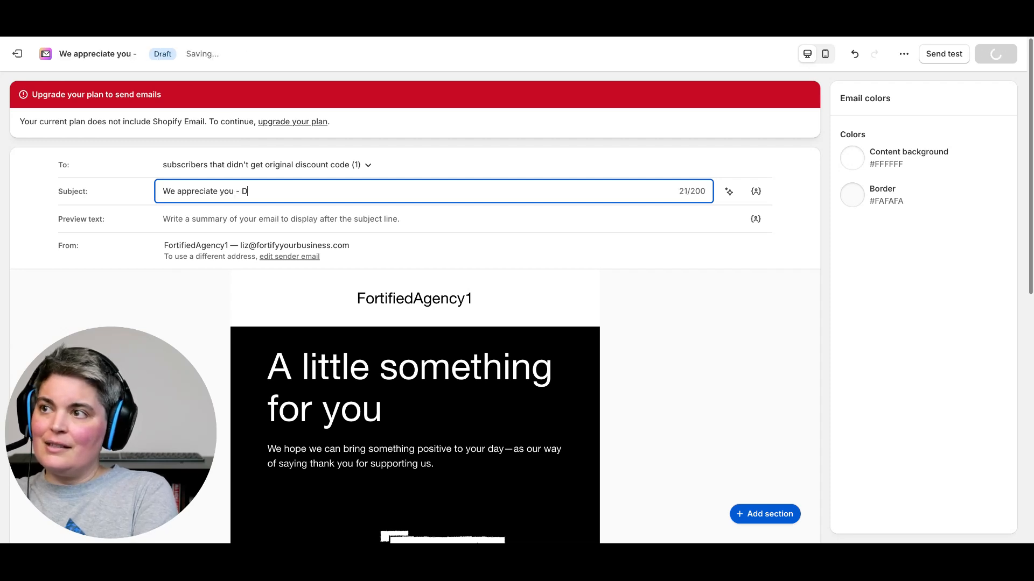
type("iscount Code!")
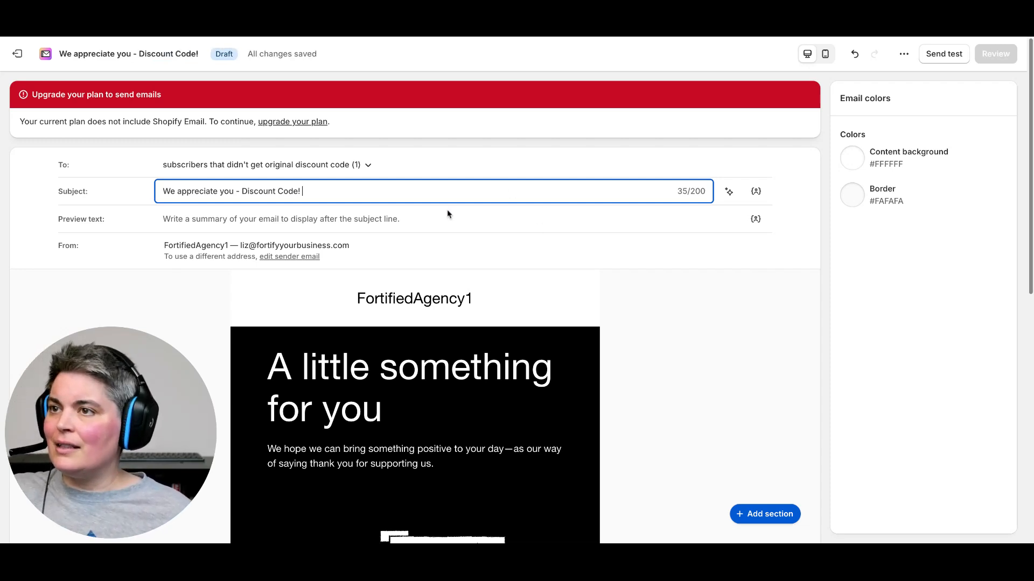
Enter "Thanks for Subscribing - For you!" as the email's preview text
left_click(447, 215)
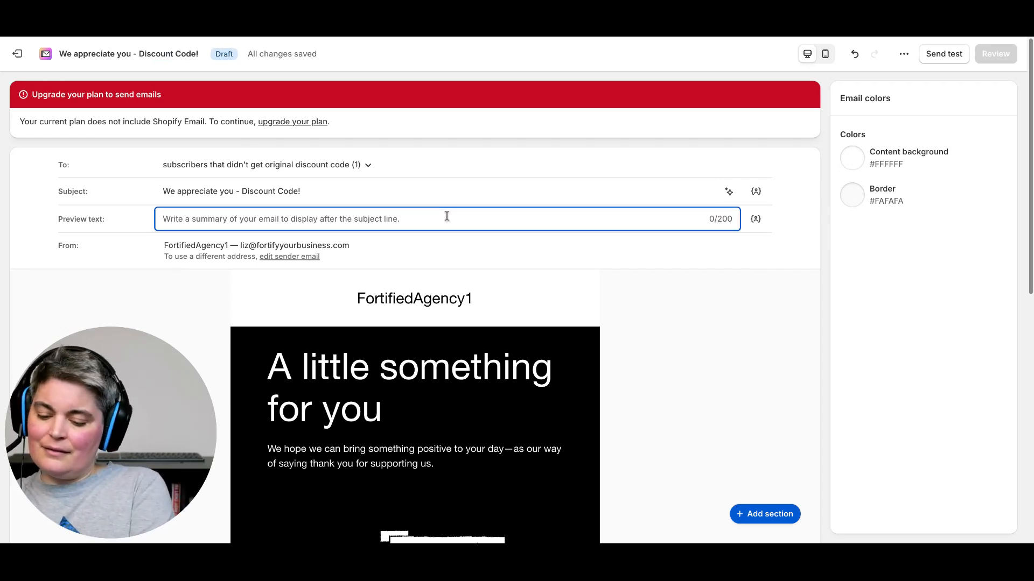
type("That")
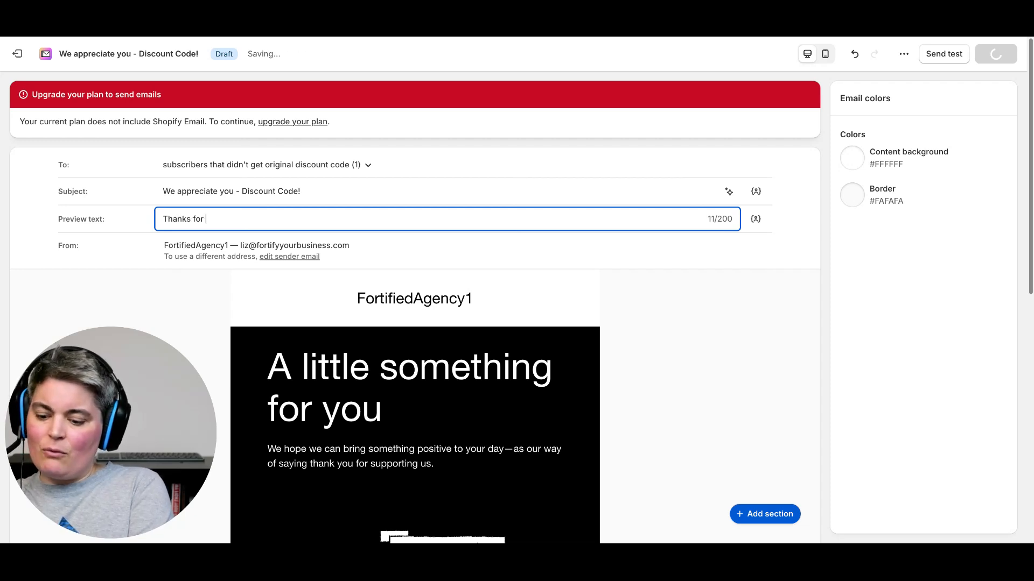
type("ks for Subsc")
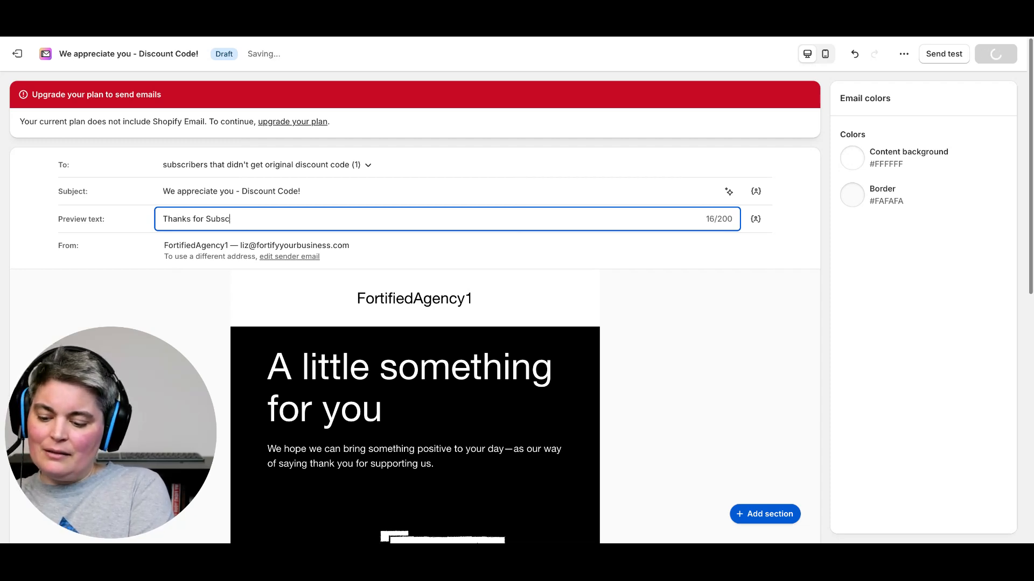
type("ribing - ")
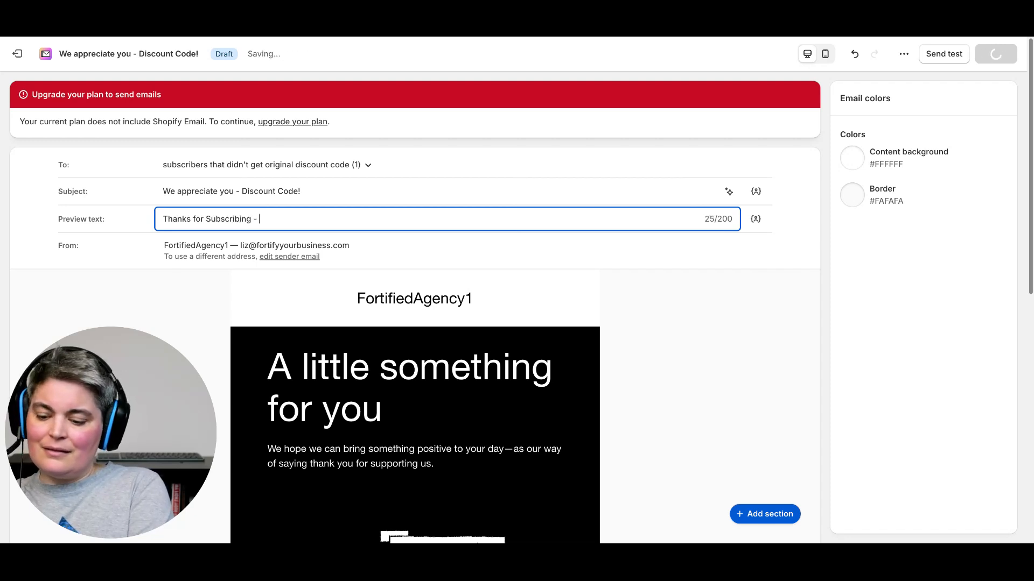
type("For you!")
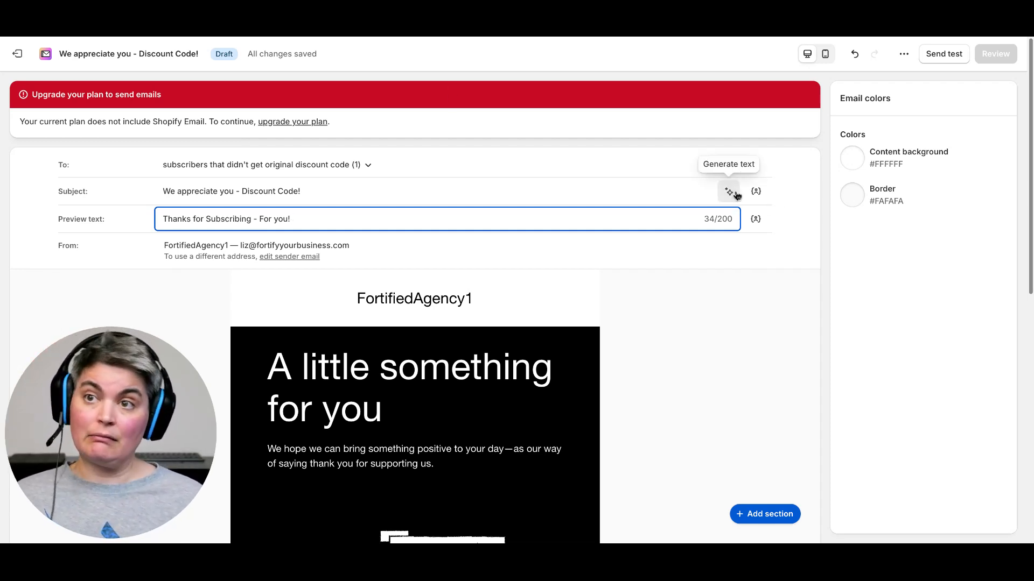
Insert the First name personalization into the subject and move it to the beginning, before "We appreciate you"
left_click(756, 191)
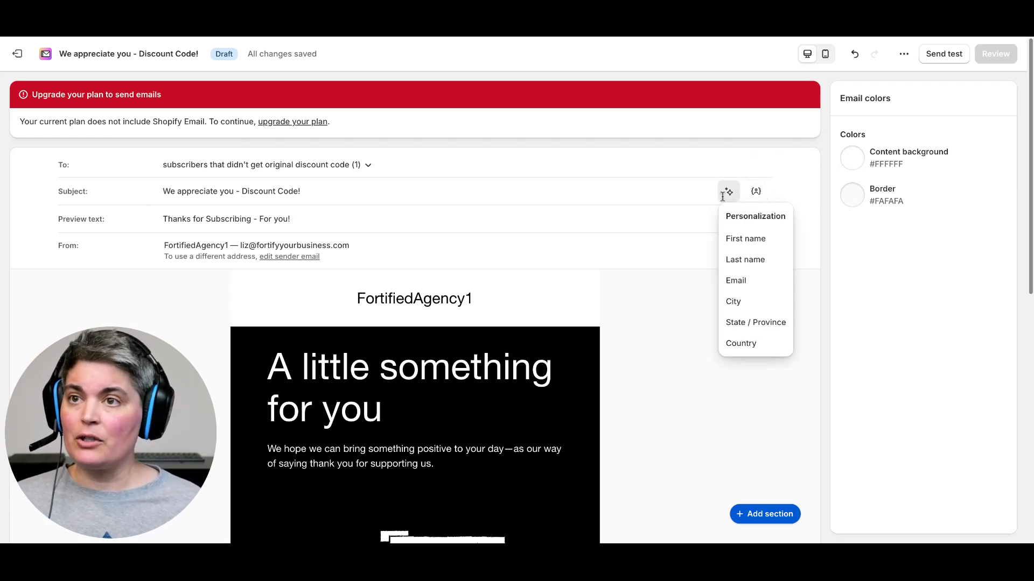
left_click(780, 235)
left_click(322, 195)
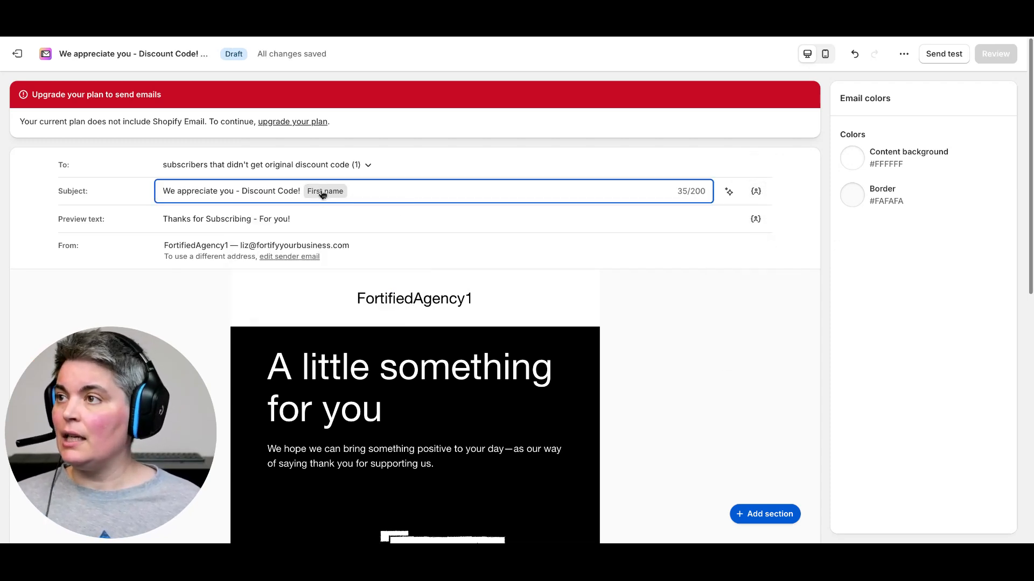
left_click_drag(323, 194, 163, 191)
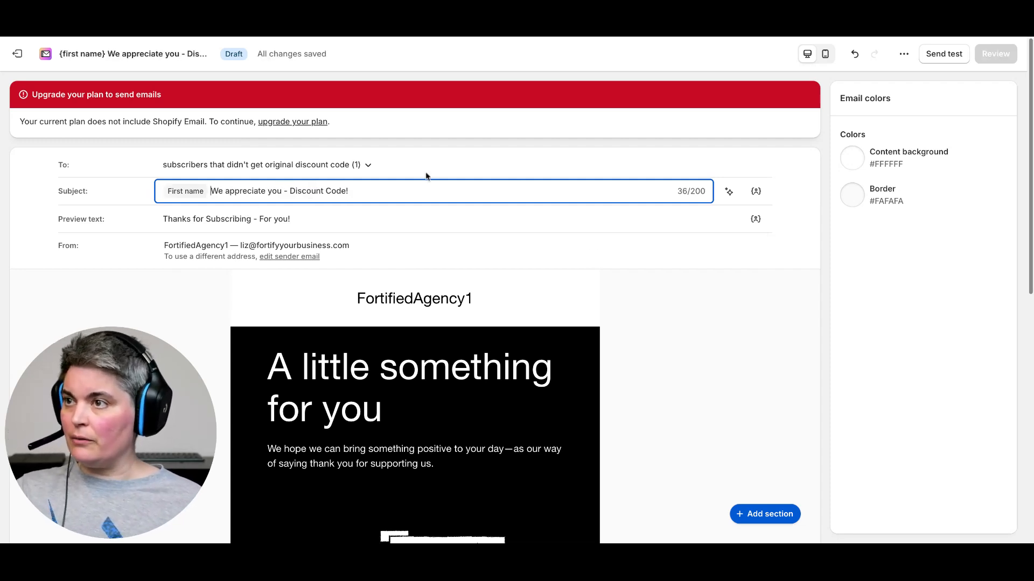
Try the logo as the email header's store branding and switch it back to the store name
scroll(757, 341, "down", 1)
scroll(758, 340, "down", 5)
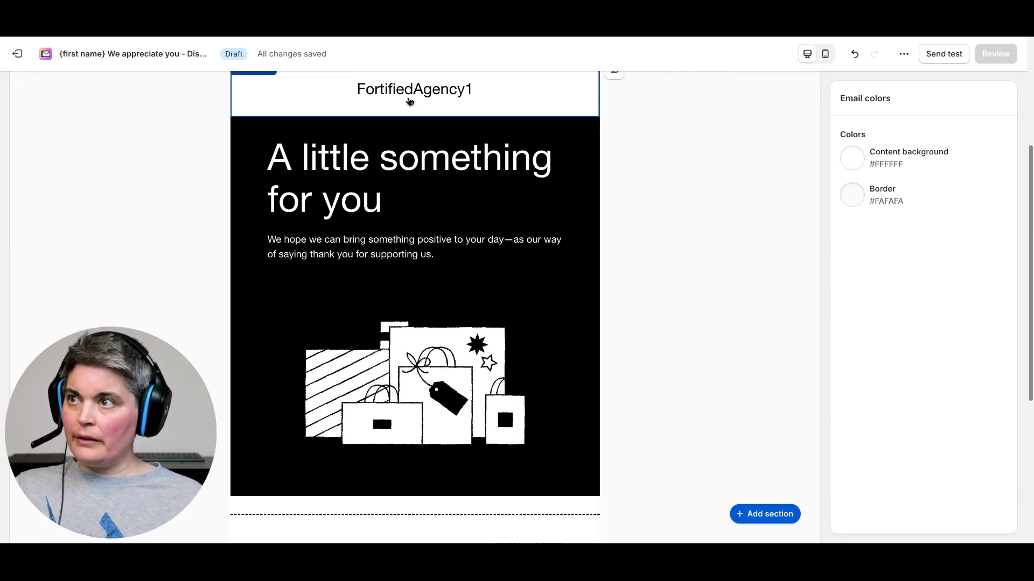
left_click(414, 104)
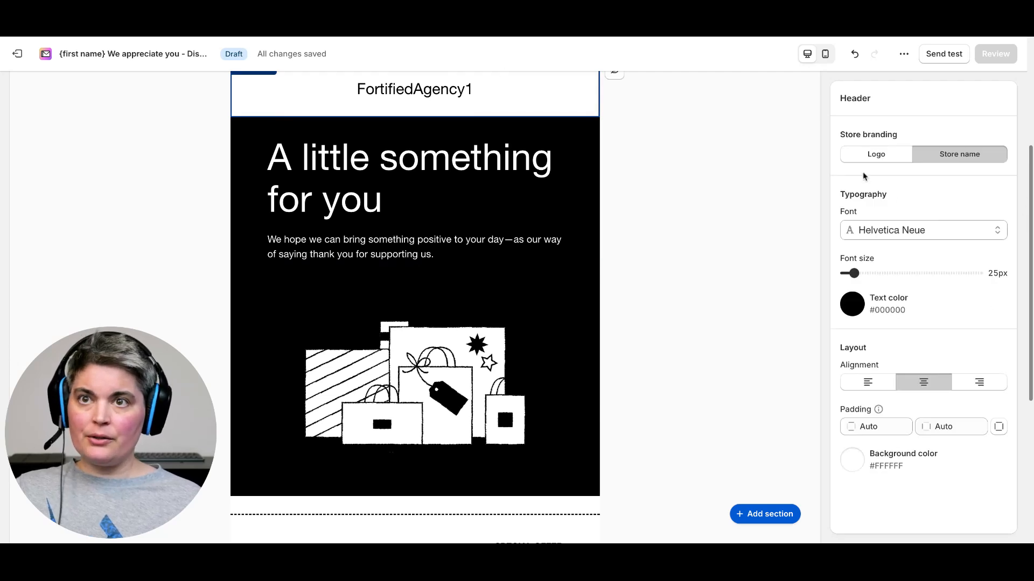
left_click(902, 155)
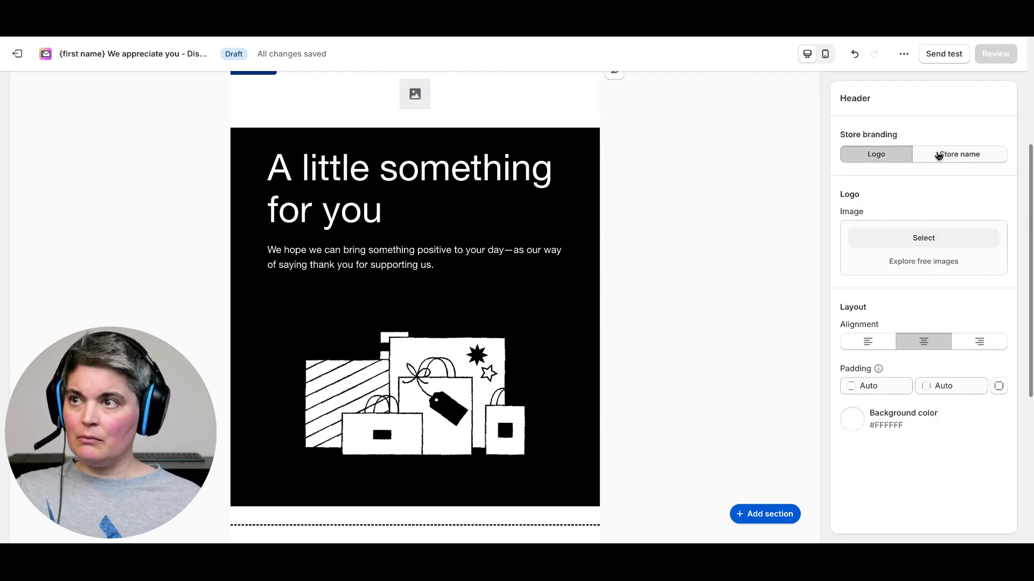
left_click(940, 157)
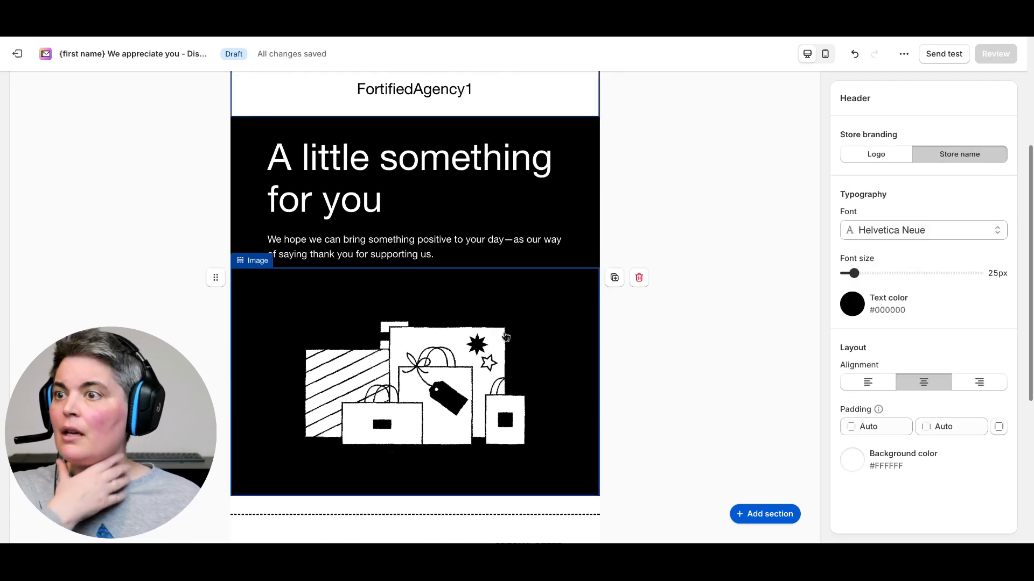
Change the code offered in the email's discount section to Welcome15
scroll(506, 337, "down", 5)
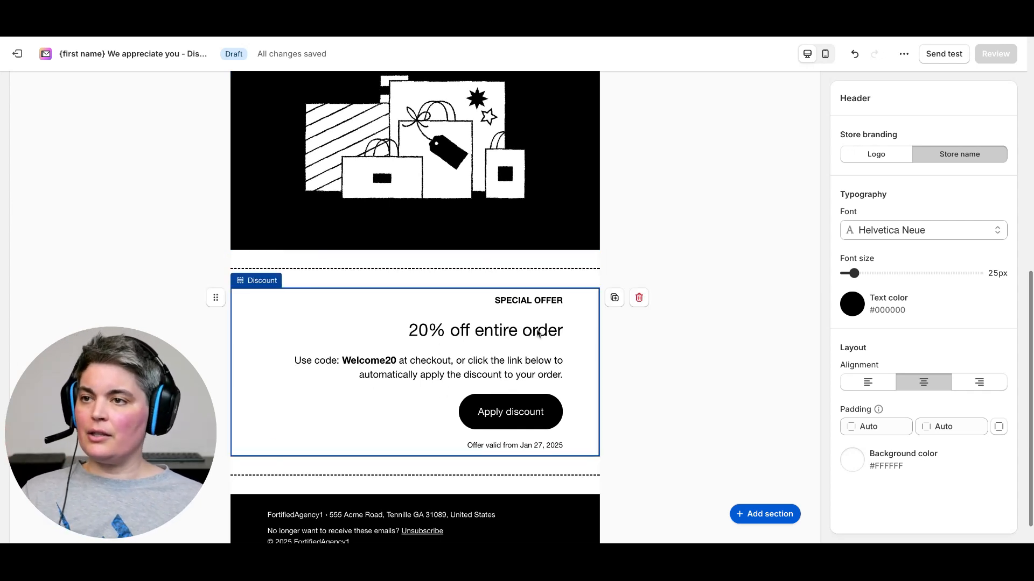
left_click(558, 365)
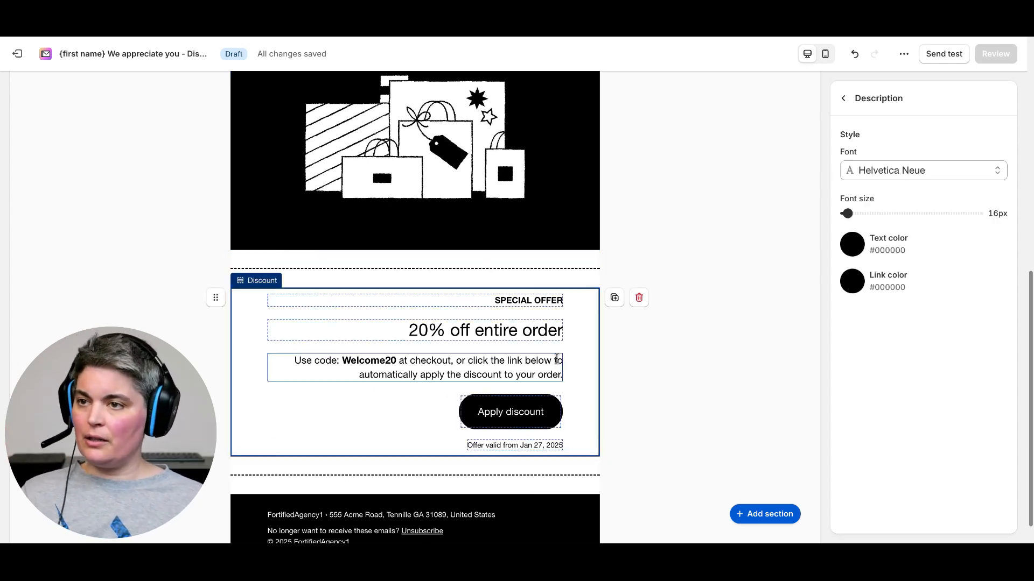
left_click(498, 413)
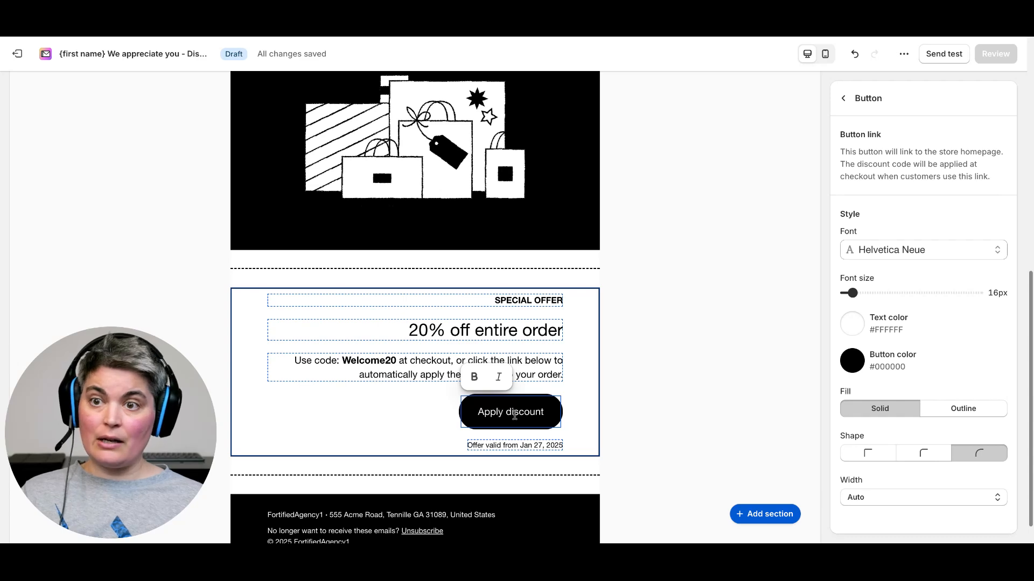
left_click(842, 98)
scroll(382, 380, "down", 8)
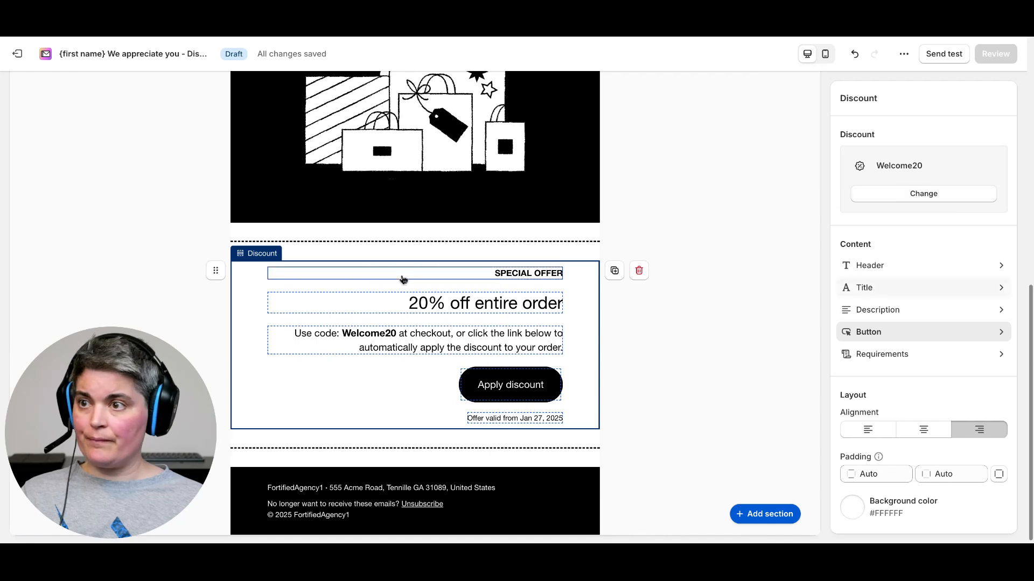
left_click(928, 199)
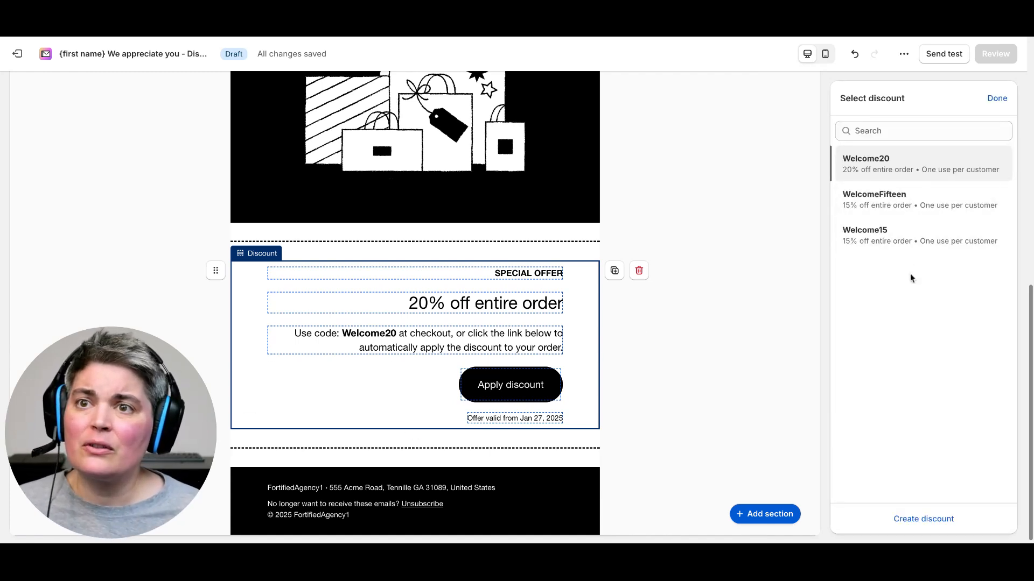
left_click(906, 242)
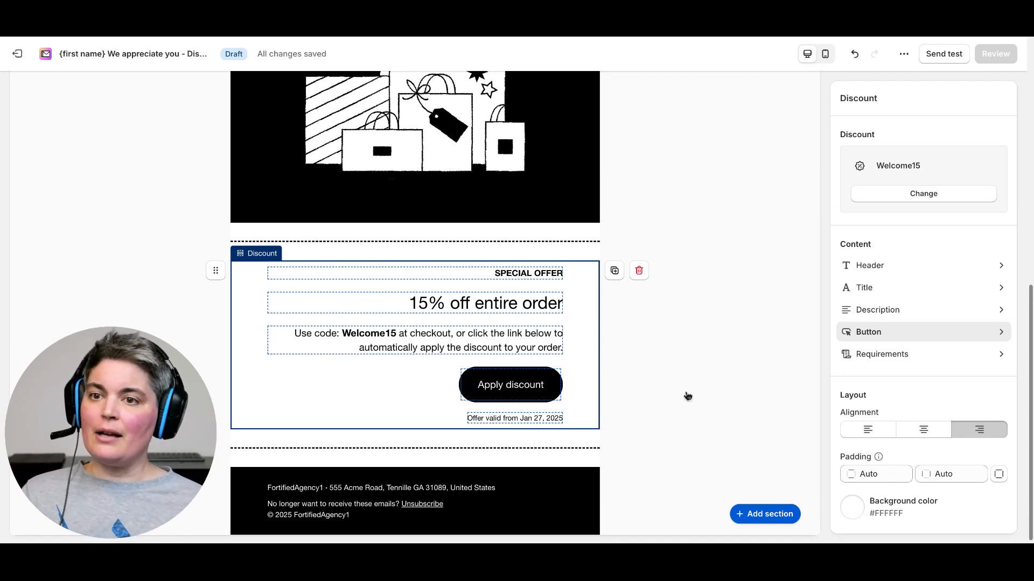
Set the Apply discount button's color to red #DE2727
scroll(469, 348, "up", 4)
scroll(501, 371, "down", 4)
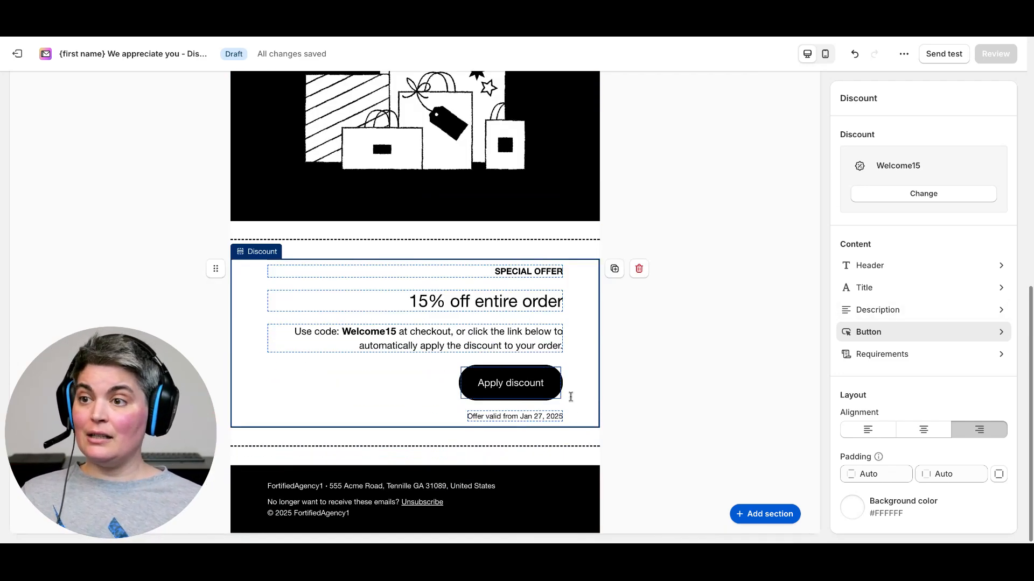
left_click(543, 385)
left_click(860, 362)
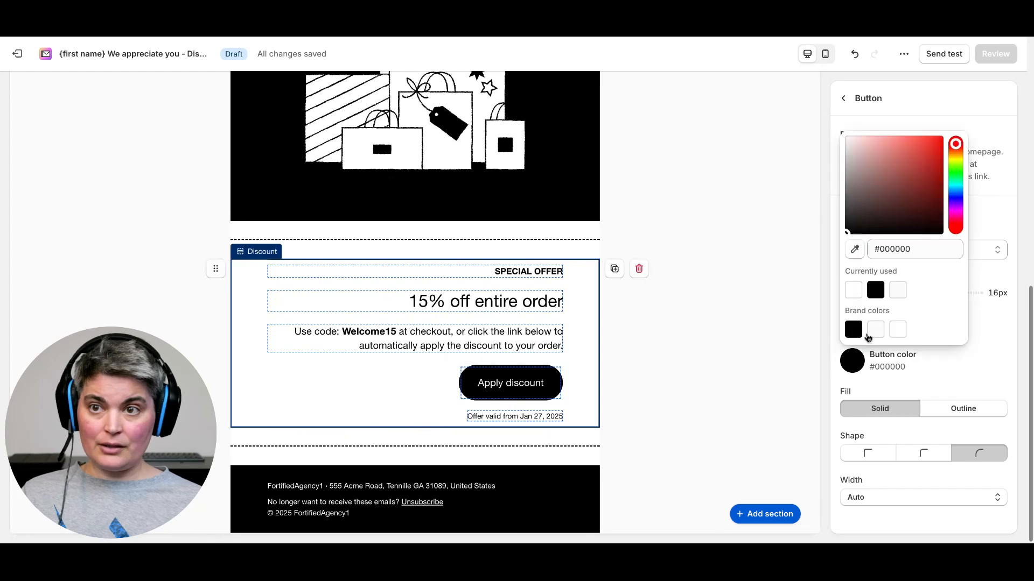
left_click(927, 111)
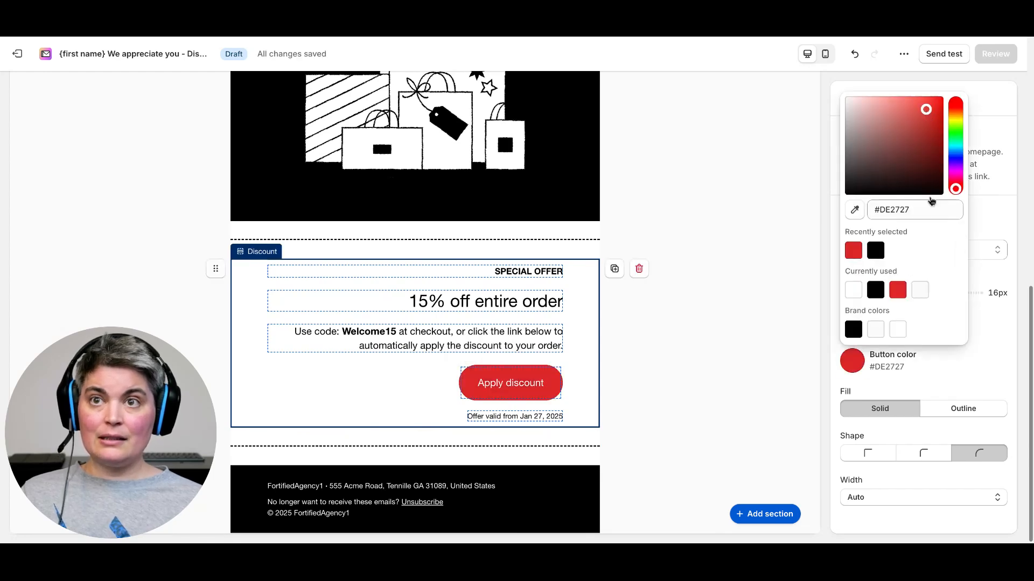
left_click(992, 379)
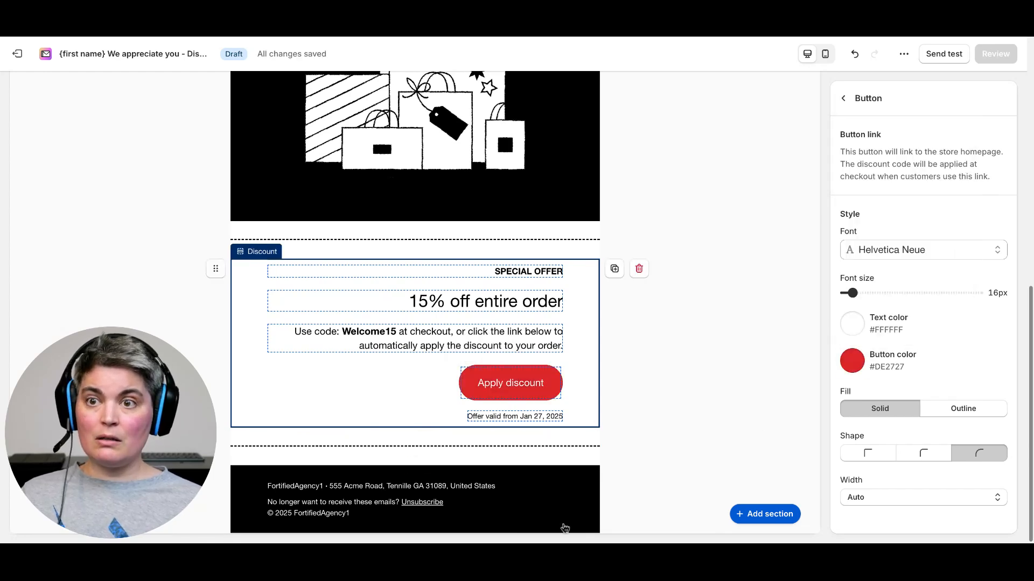
Preview the email in the mobile layout and check it down to the footer
scroll(561, 418, "up", 3)
scroll(561, 417, "up", 5)
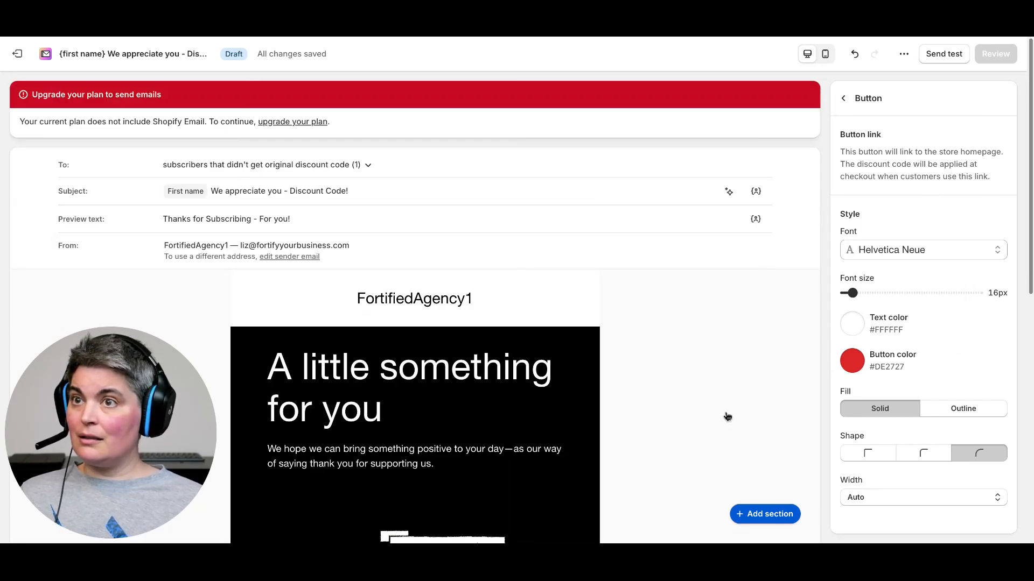
left_click(826, 54)
scroll(670, 457, "down", 8)
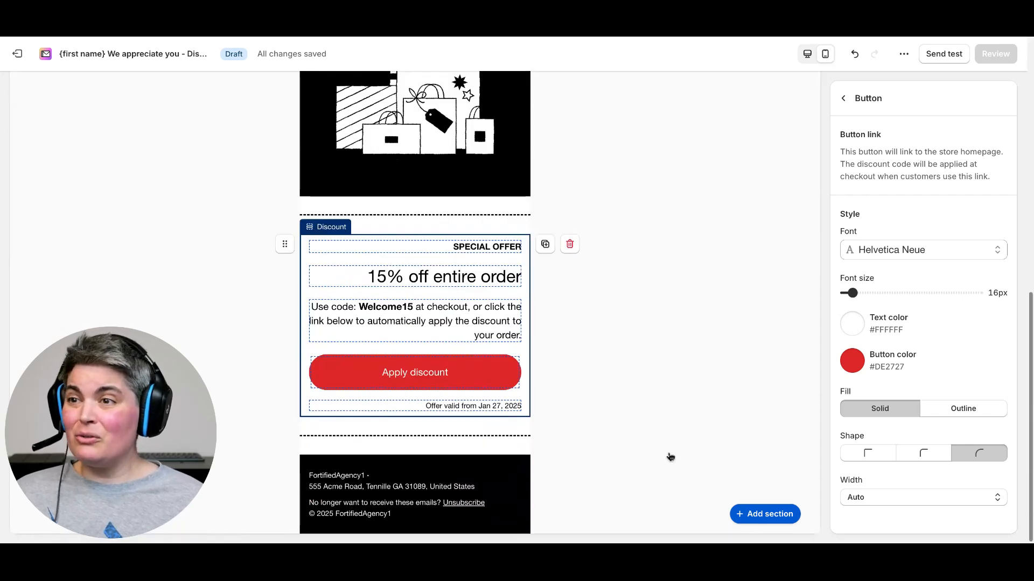
scroll(374, 222, "up", 2)
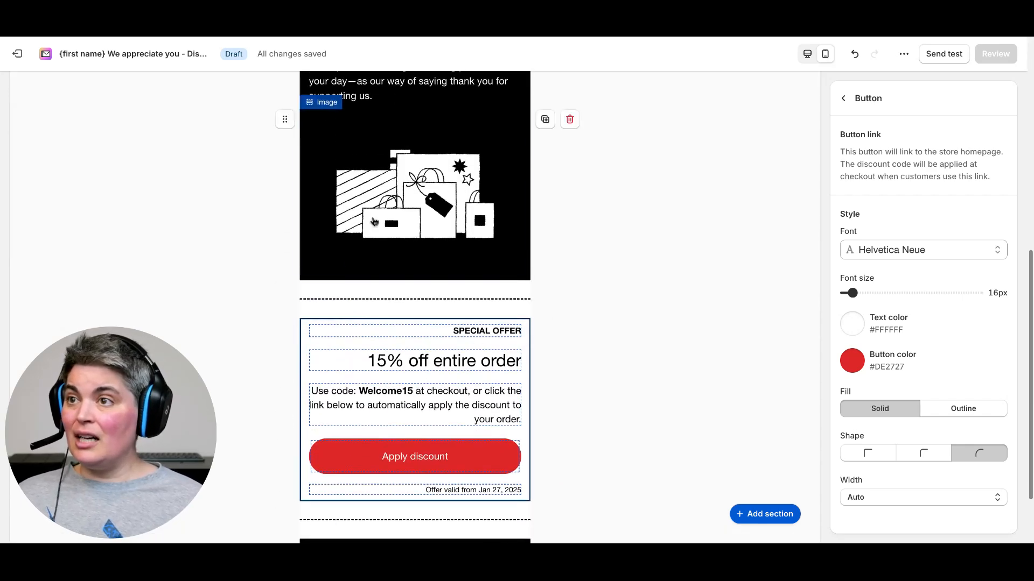
Replace the shopping-bags image with the free image from the Coffee category of a barista pouring coffee from a copper kettle
scroll(374, 221, "up", 1)
left_click(374, 222)
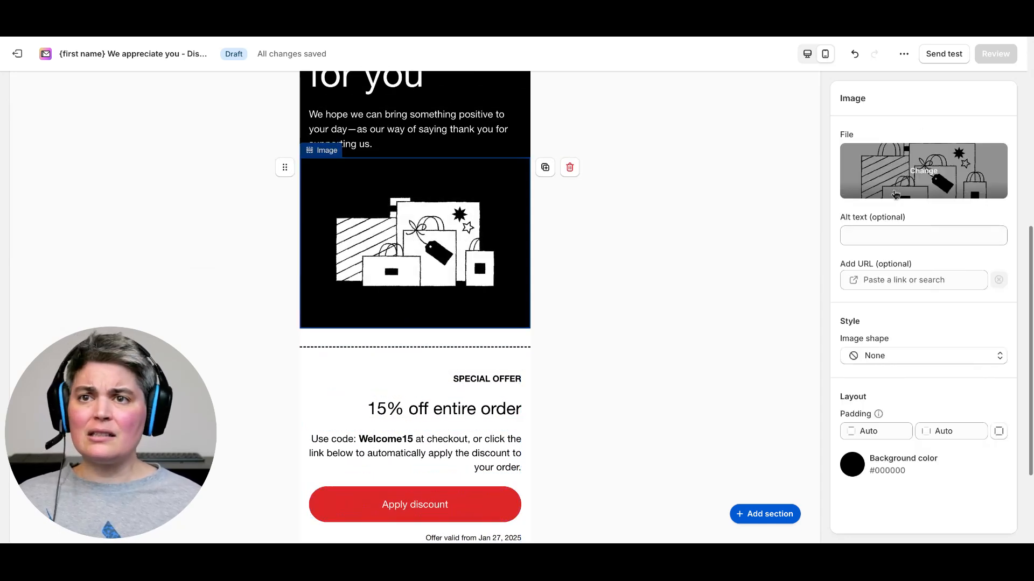
left_click(923, 172)
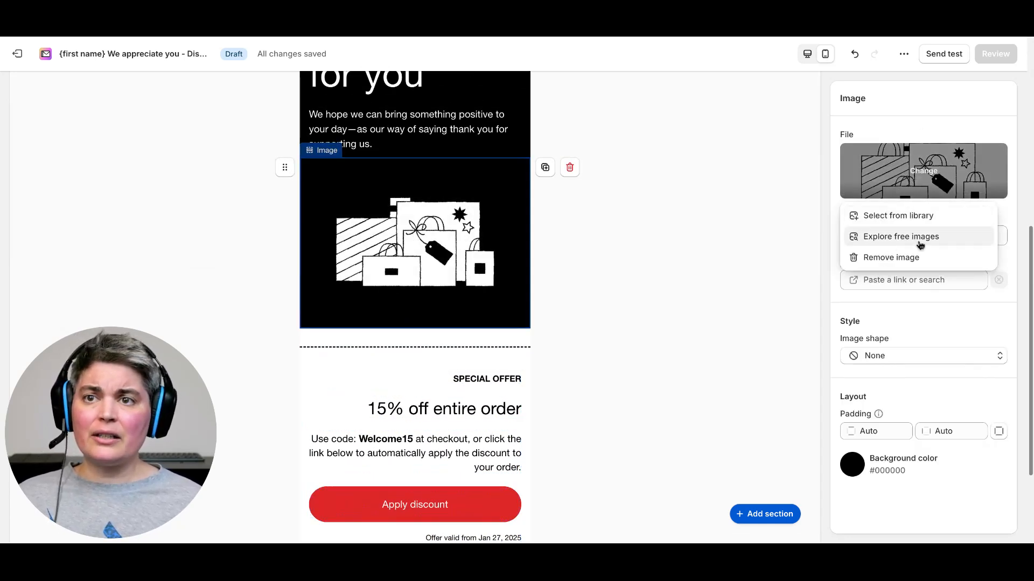
left_click(911, 236)
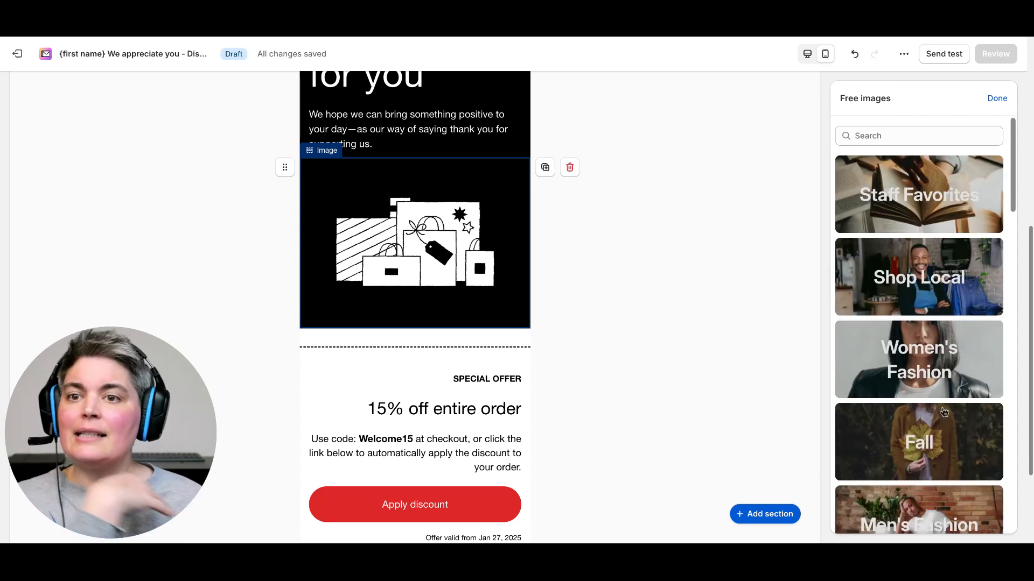
scroll(943, 411, "down", 10)
left_click(925, 178)
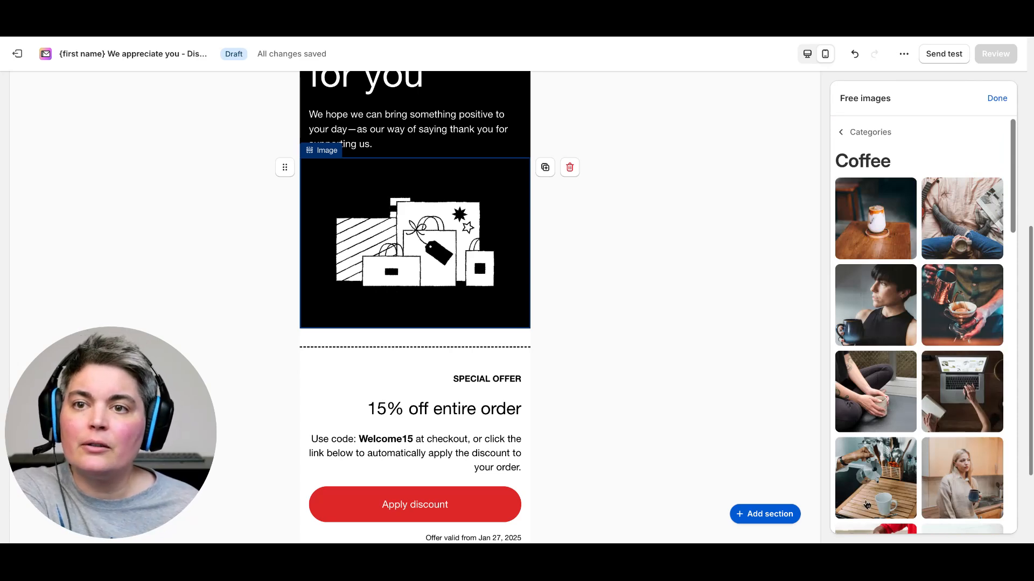
left_click(969, 324)
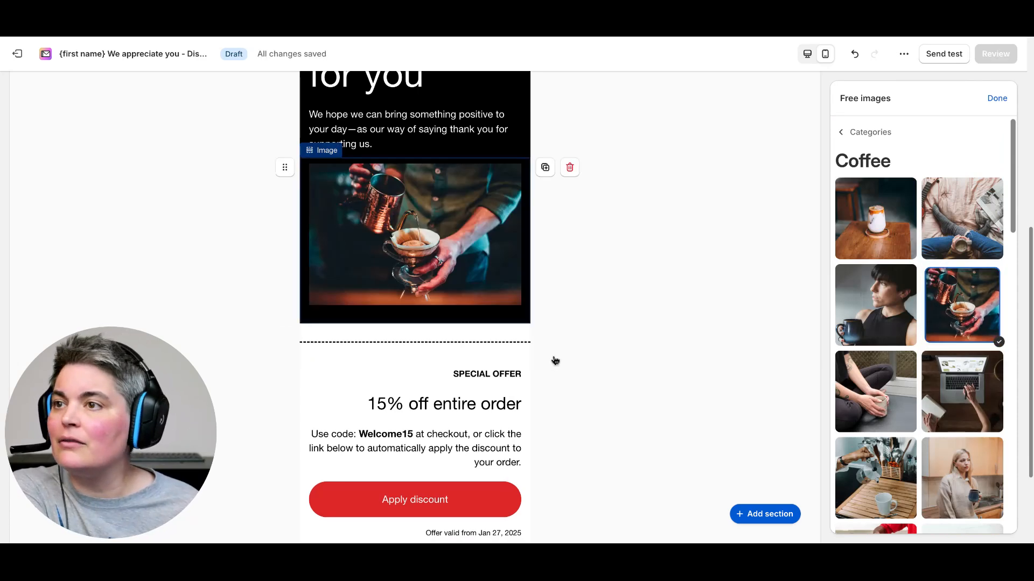
scroll(380, 303, "up", 4)
left_click(381, 302)
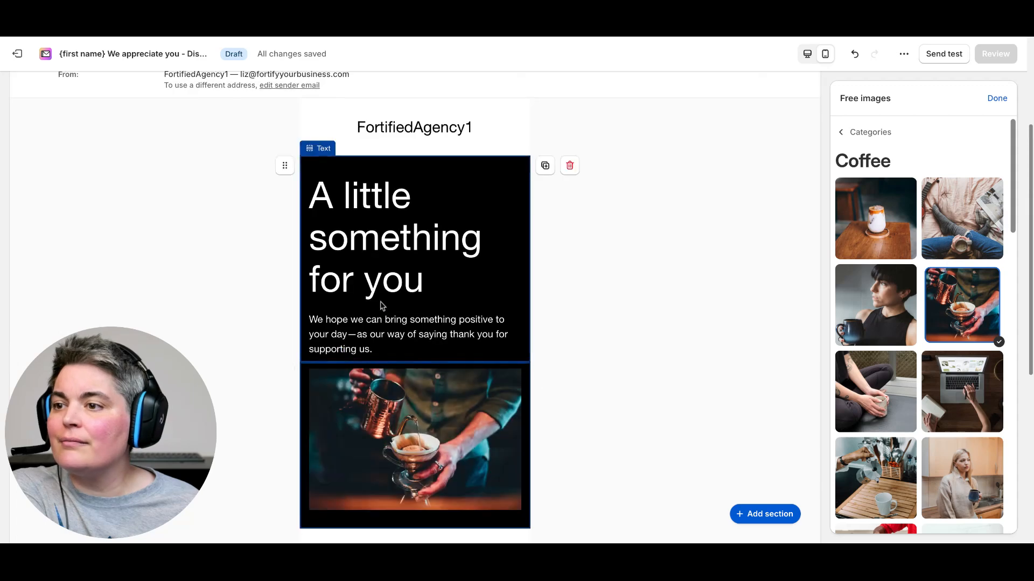
left_click(997, 98)
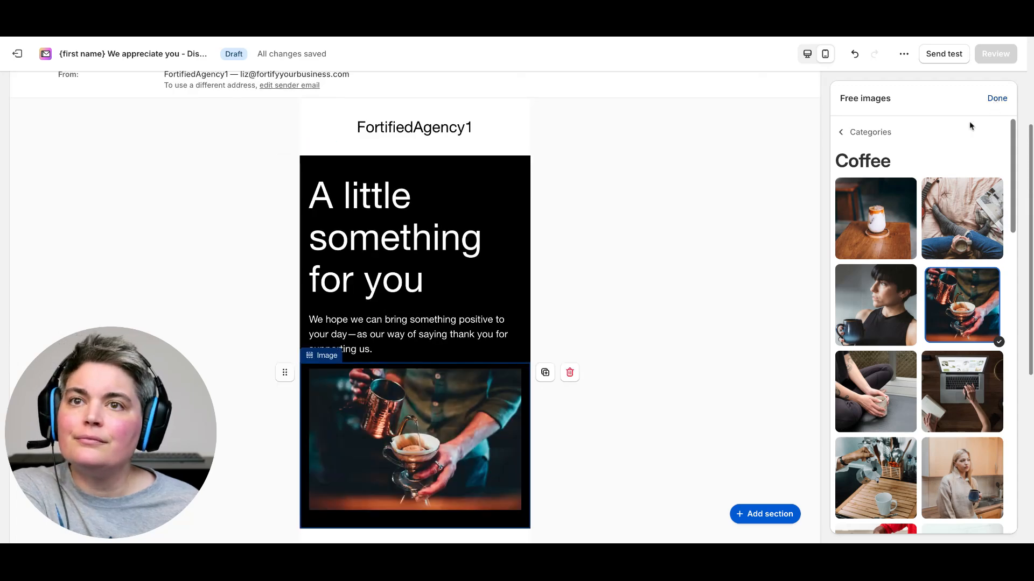
scroll(950, 345, "down", 2)
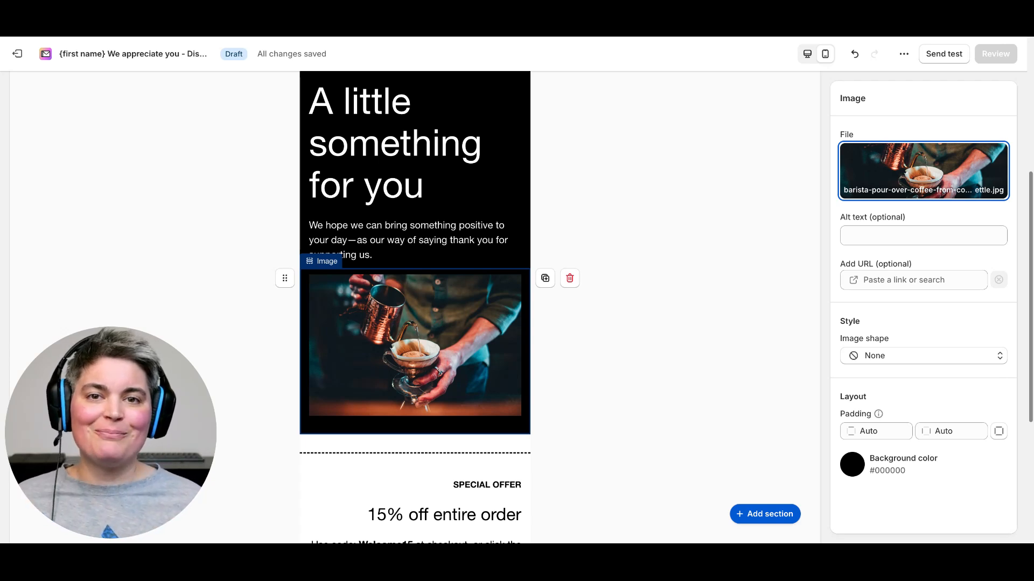
mouse_move(102, 502)
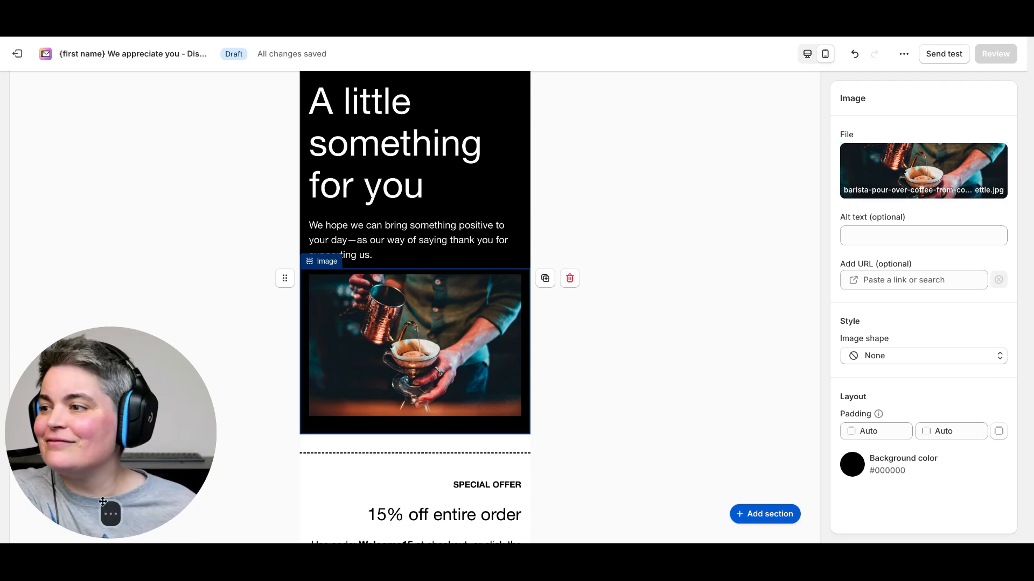